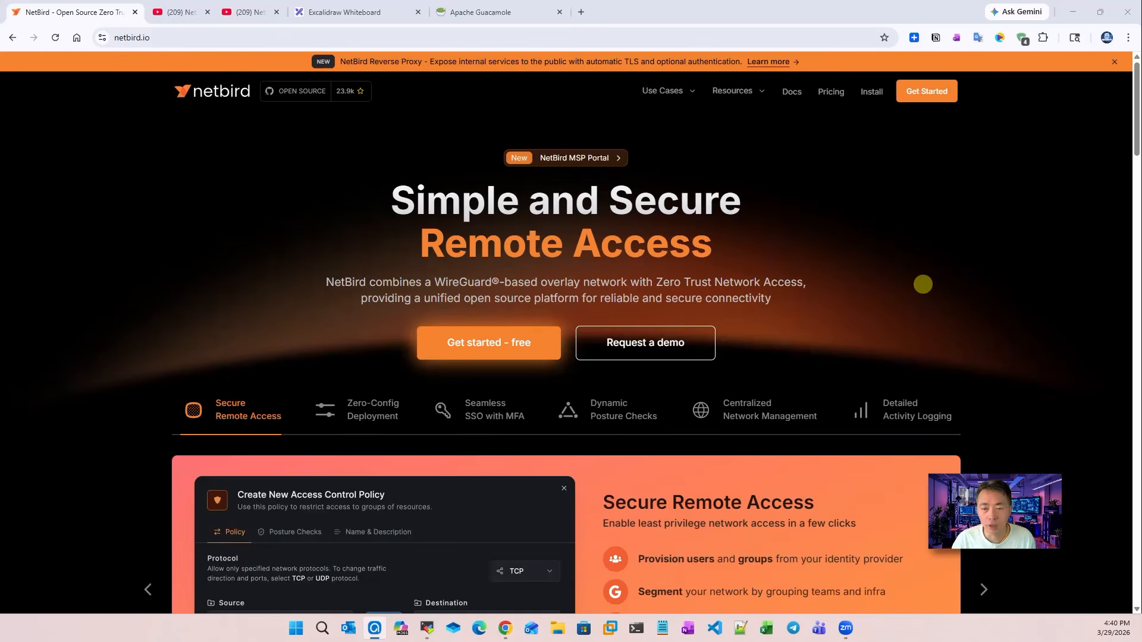
Look over the NetBird home page's feature overview and the NetSec channel's VPN and Guacamole video search results.
scroll(926, 287, "down", 5)
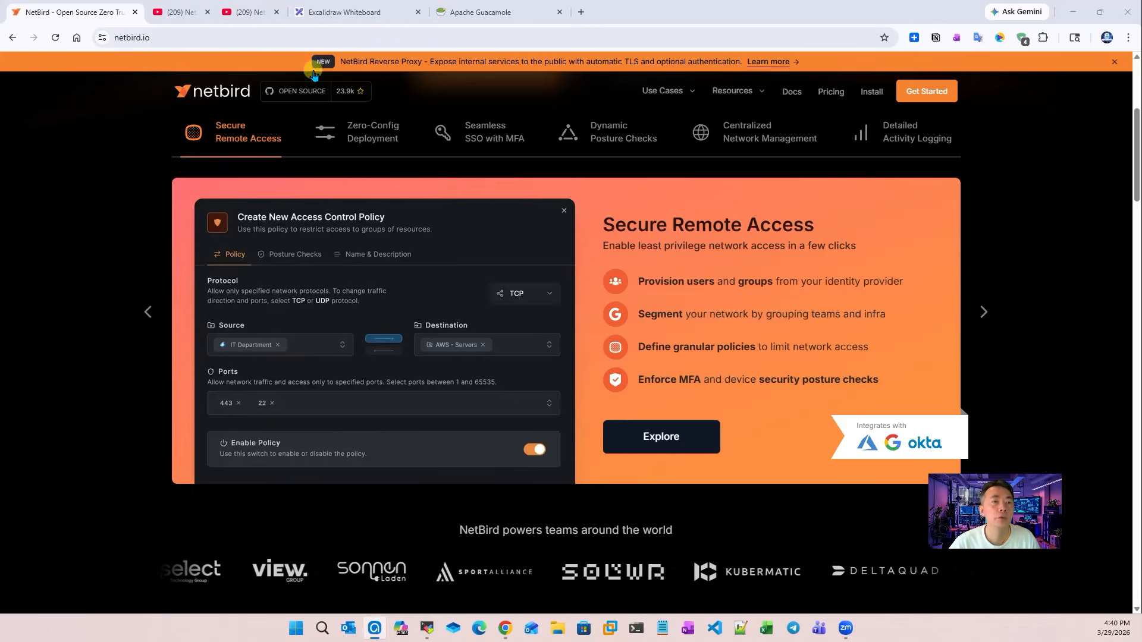
key("ctrl+Tab")
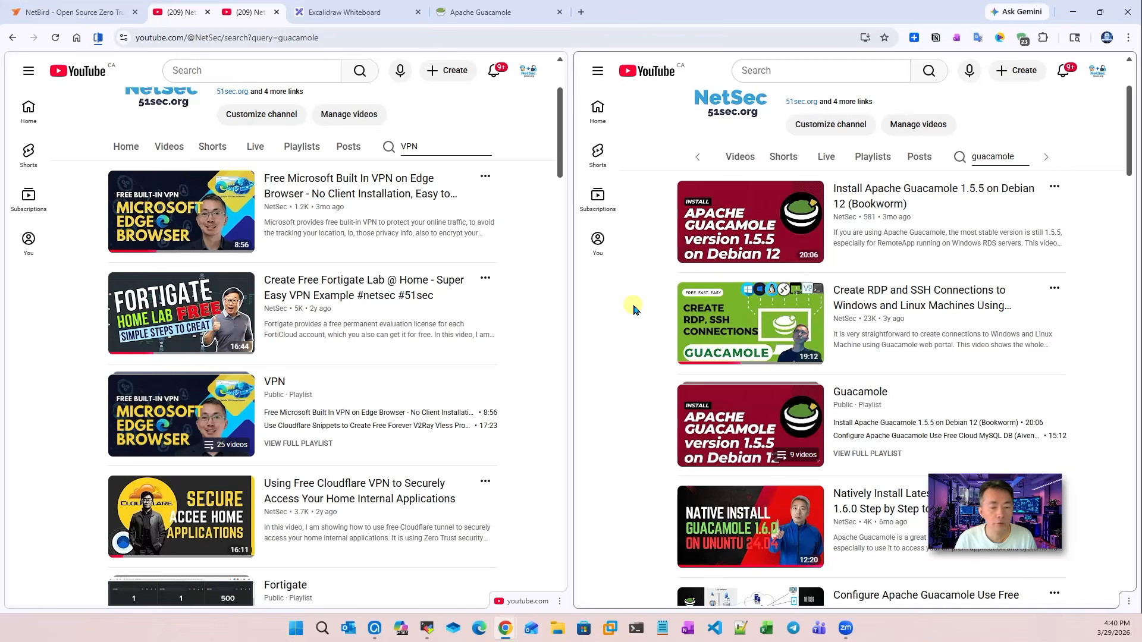
scroll(443, 349, "down", 5)
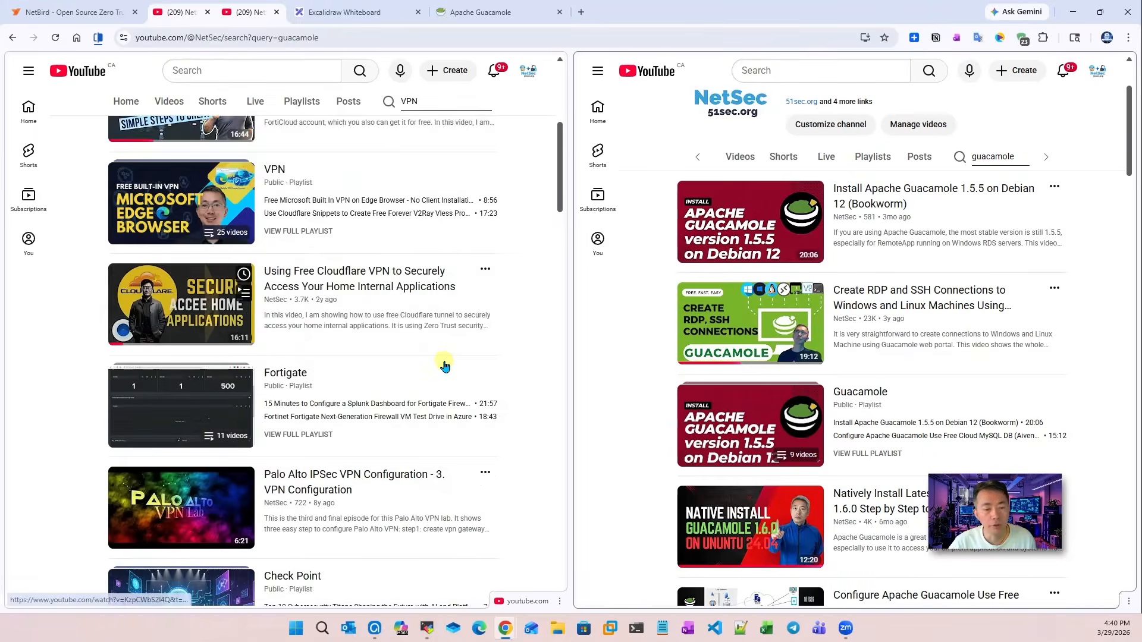
scroll(479, 408, "down", 7)
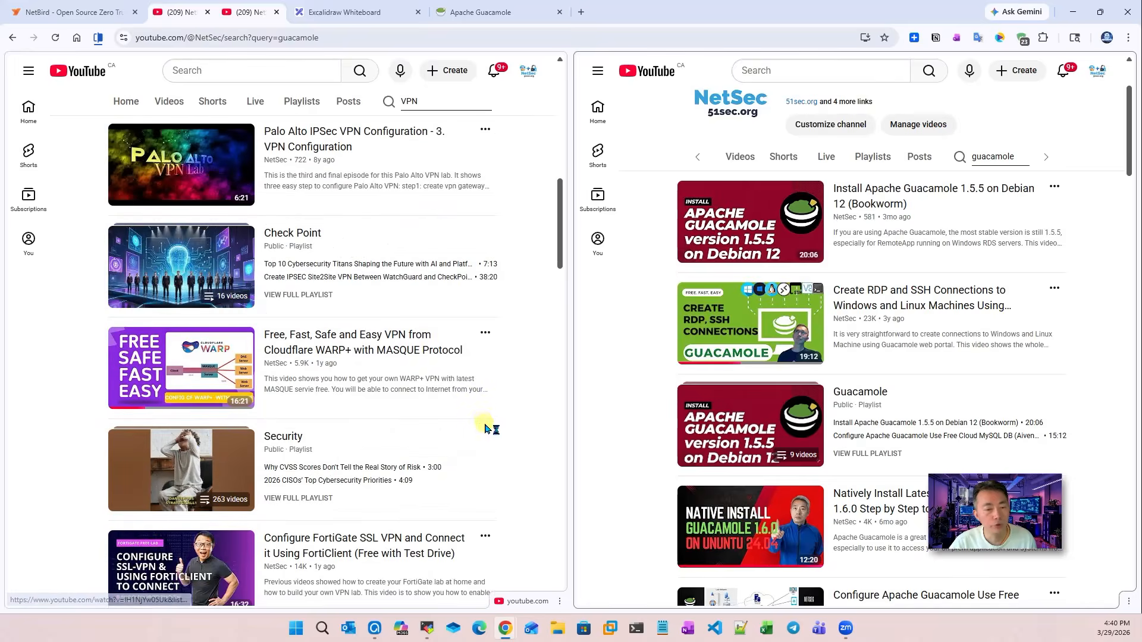
mouse_move(490, 438)
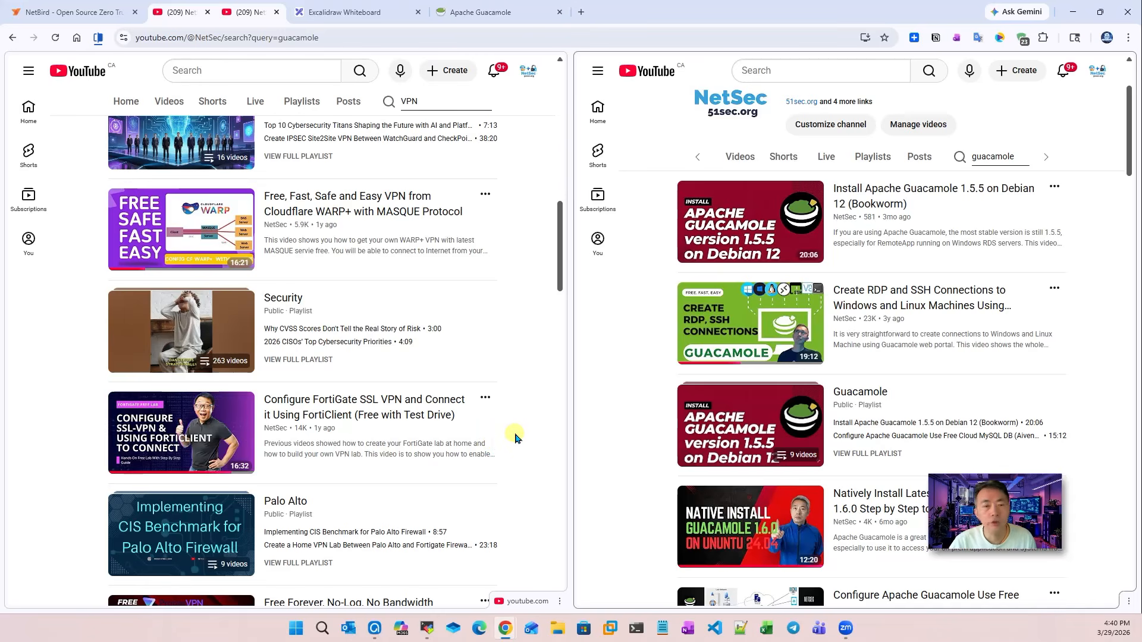
scroll(510, 433, "up", 8)
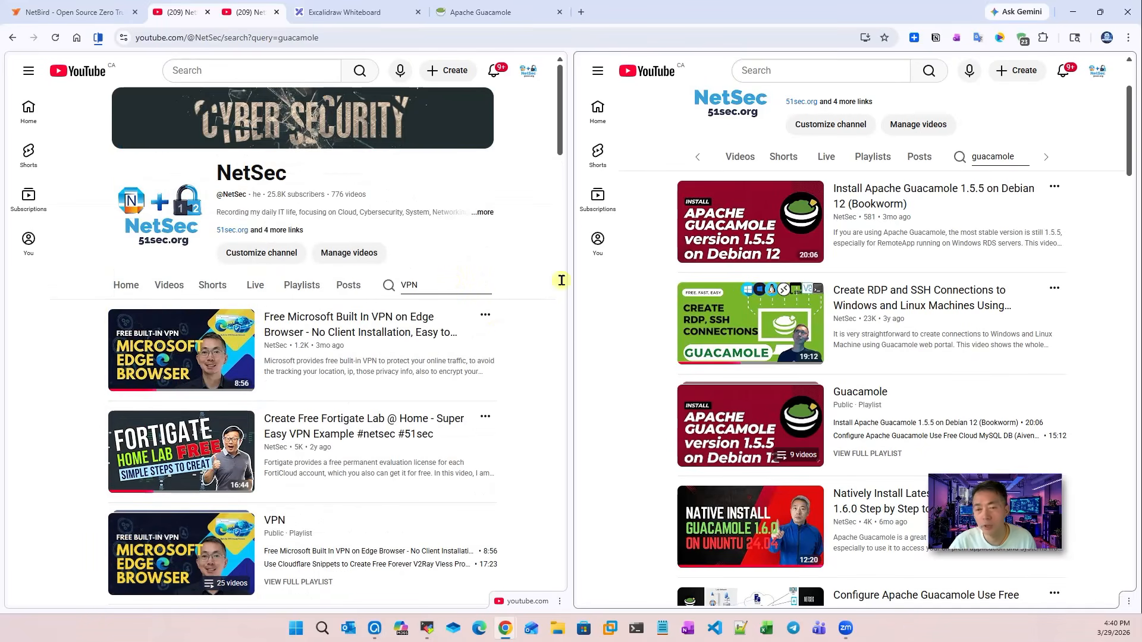
scroll(1028, 309, "up", 3)
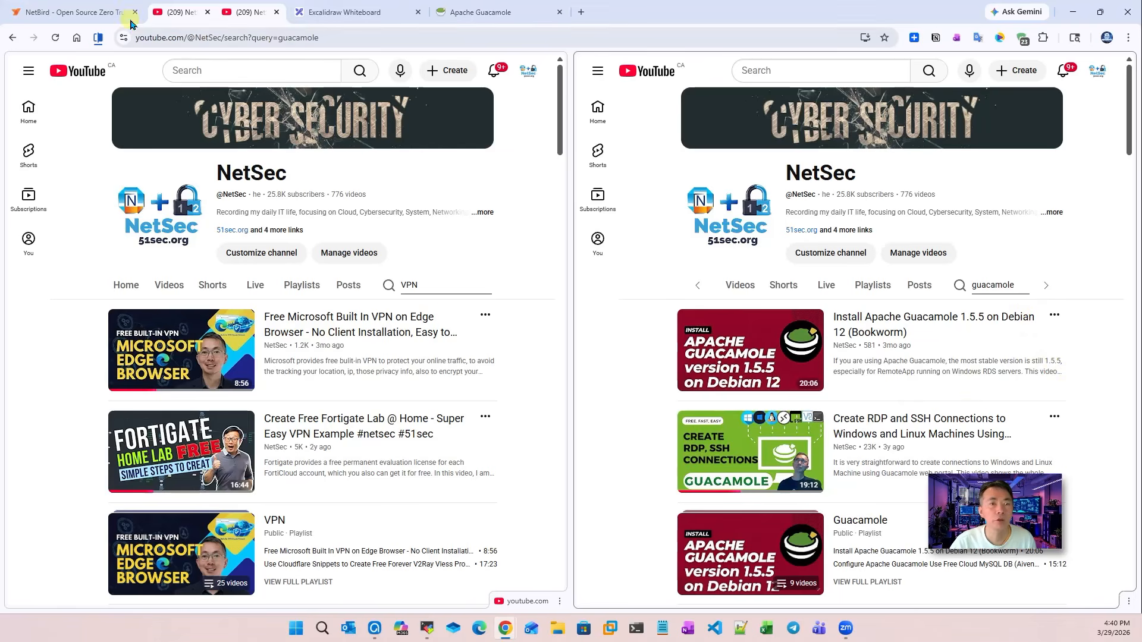
Examine the NetBird remote access diagram on the Excalidraw whiteboard and the connection list in Apache Guacamole.
left_click(81, 12)
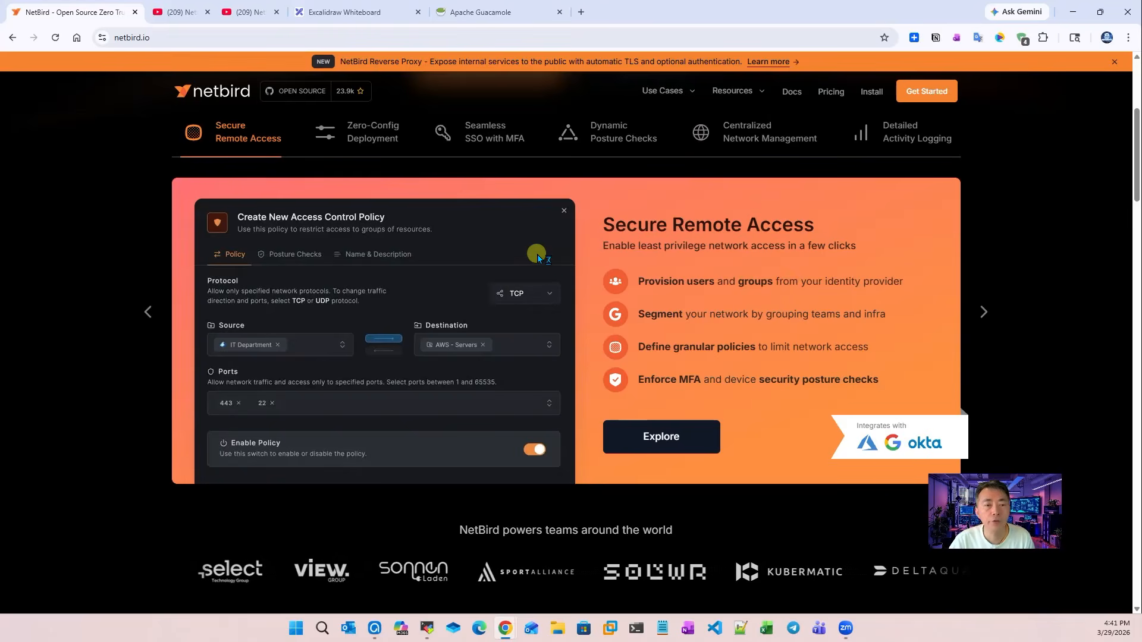
scroll(502, 224, "down", 2)
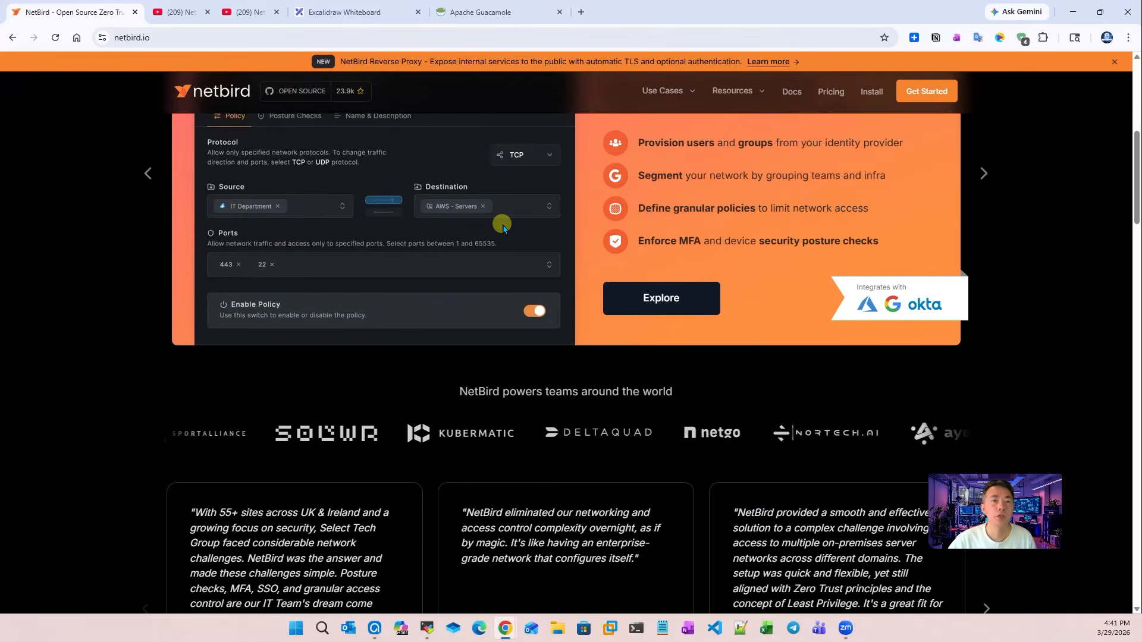
left_click(375, 7)
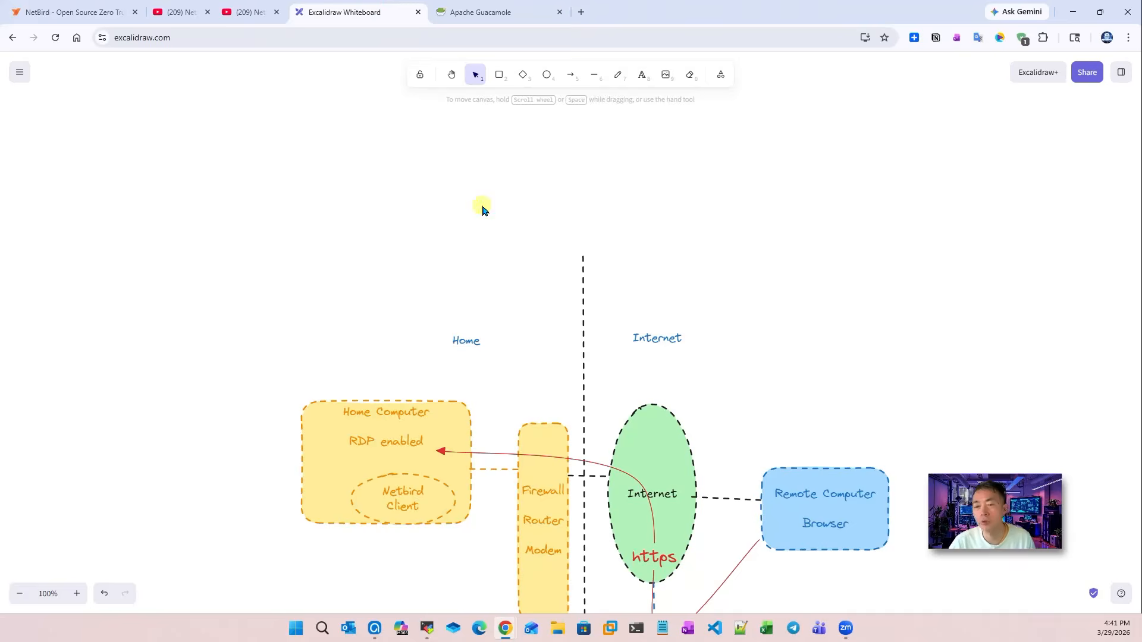
scroll(482, 205, "down", 2)
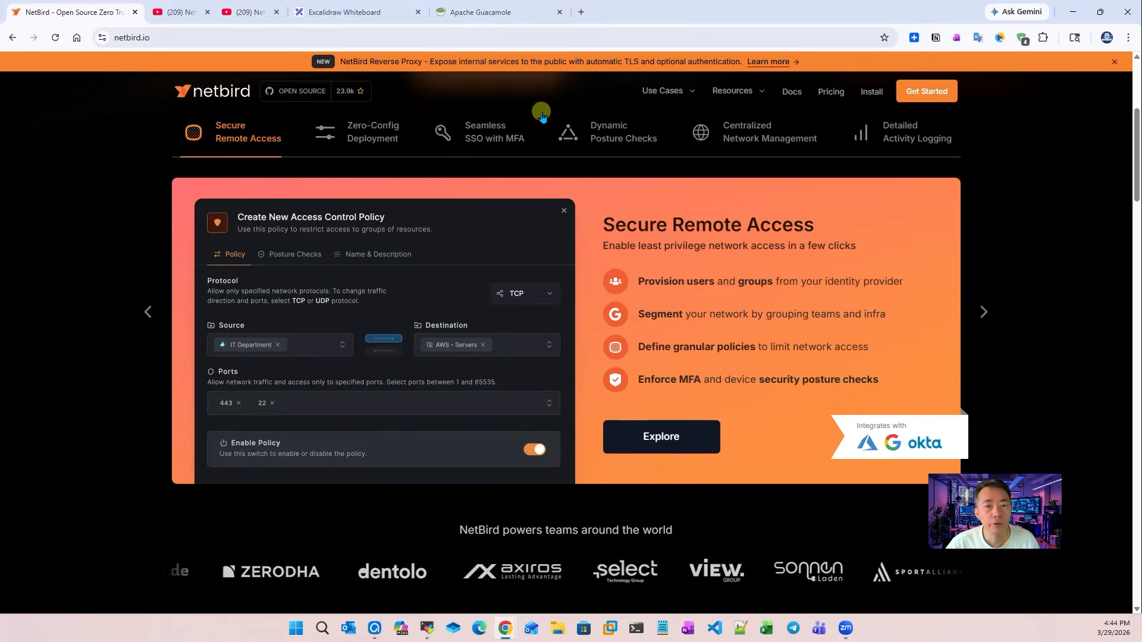
left_click(491, 17)
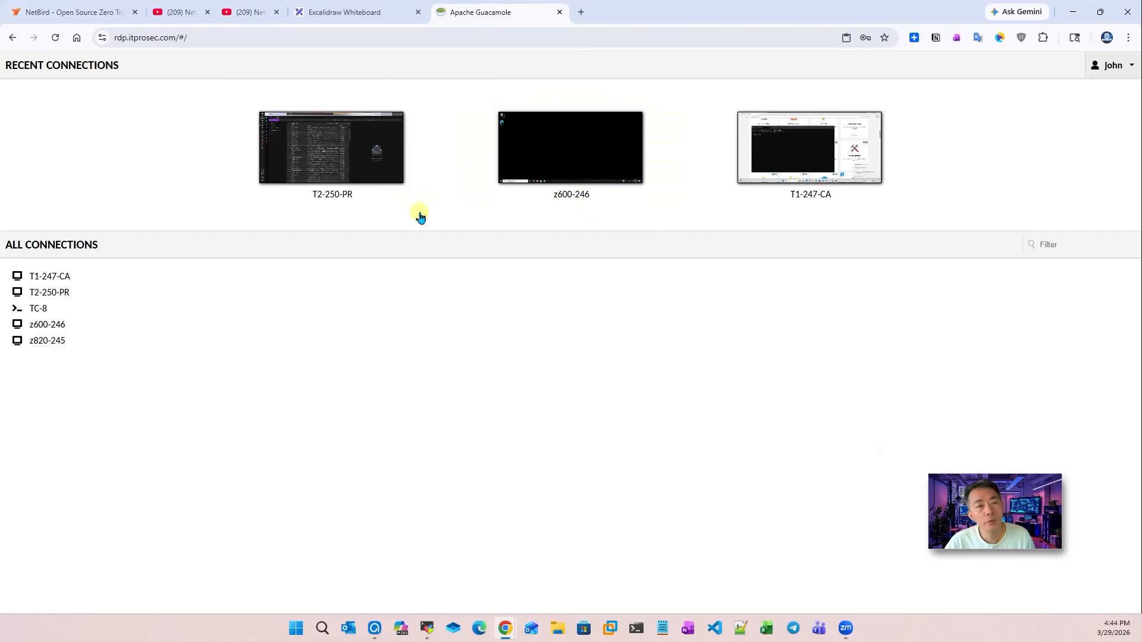
left_click(344, 14)
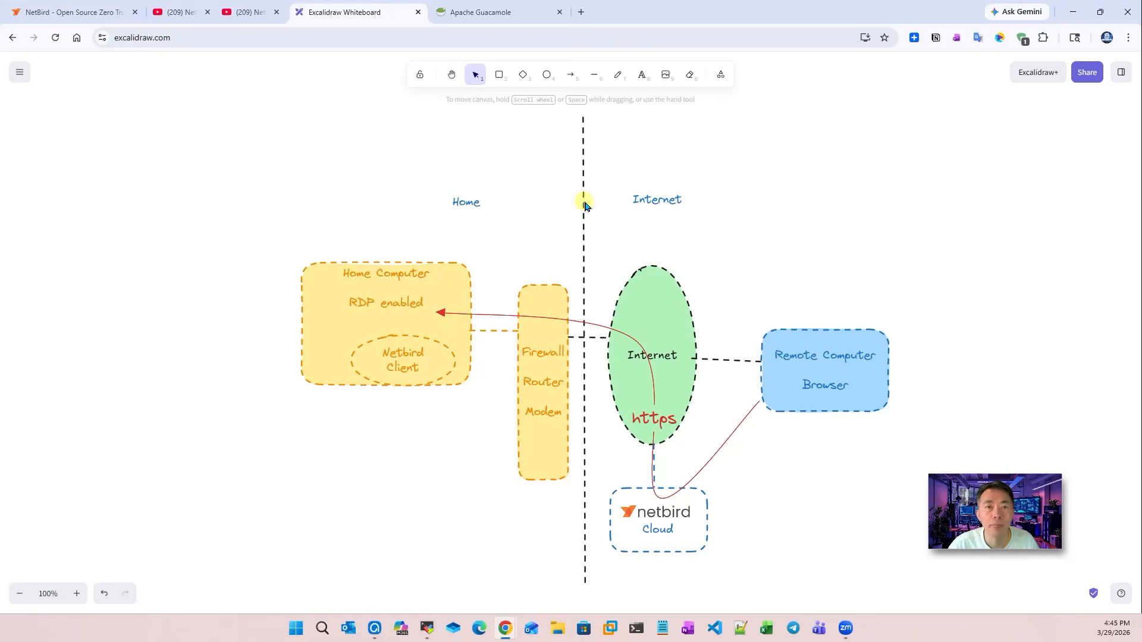
left_click(498, 12)
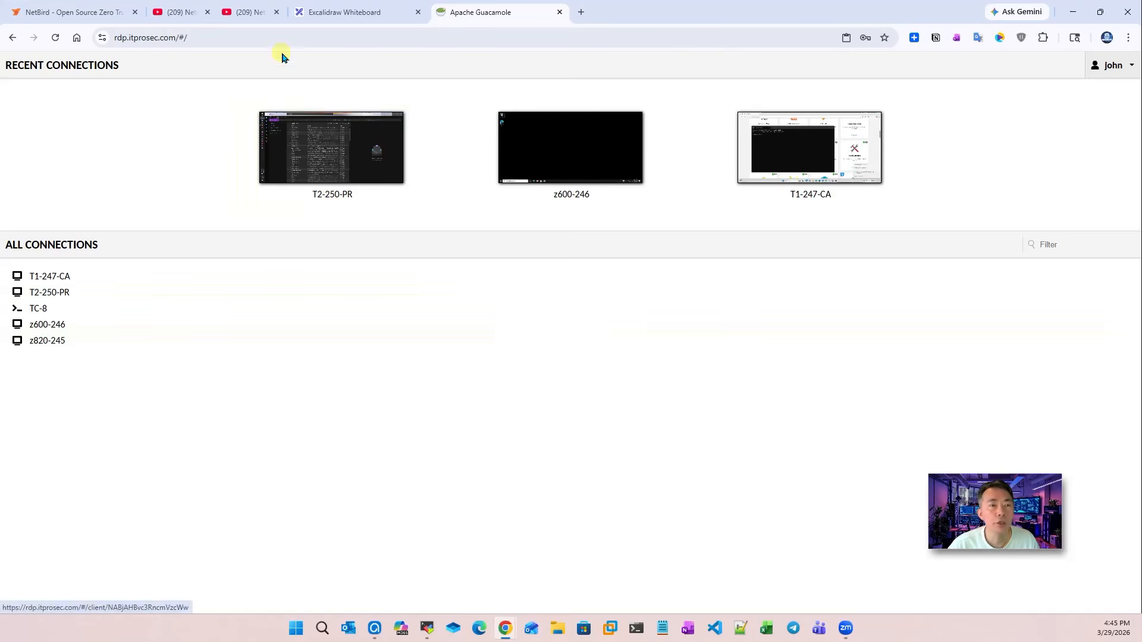
Browse the NetSec channel's Guacamole videos and find the video on using free Cloudflare VPN to access home applications.
left_click(249, 18)
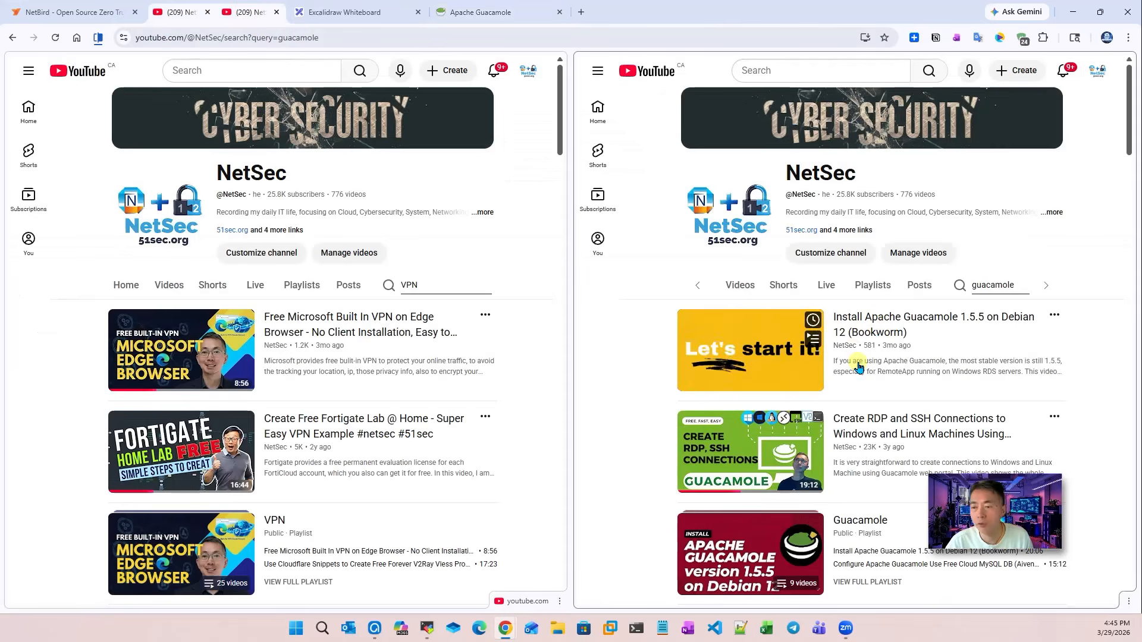
scroll(840, 288, "down", 2)
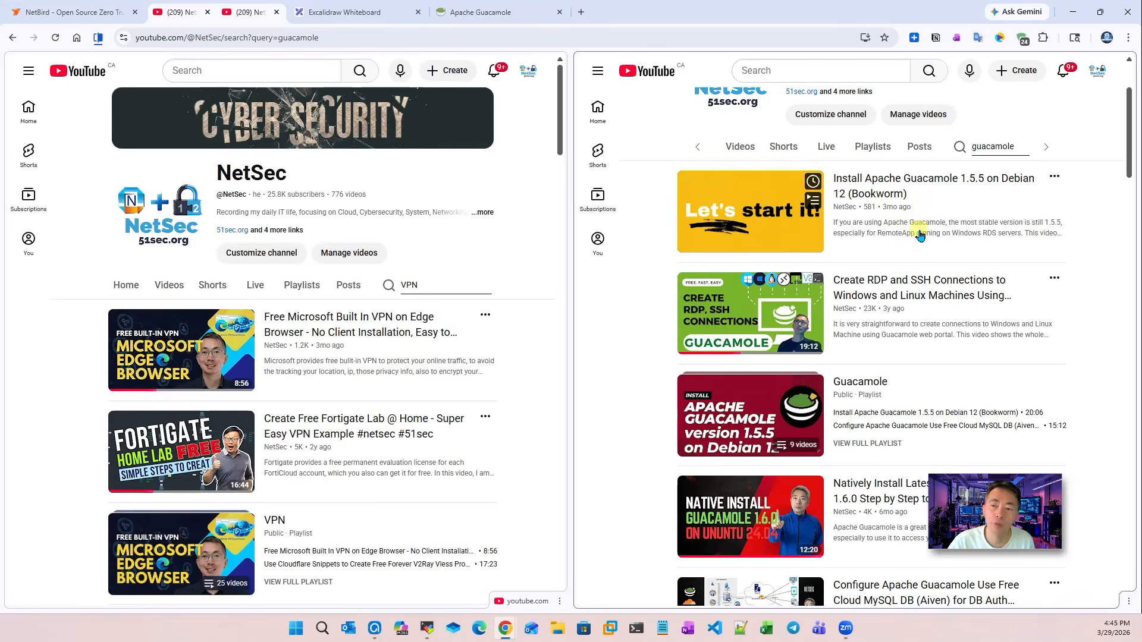
scroll(864, 425, "down", 2)
scroll(874, 411, "up", 2)
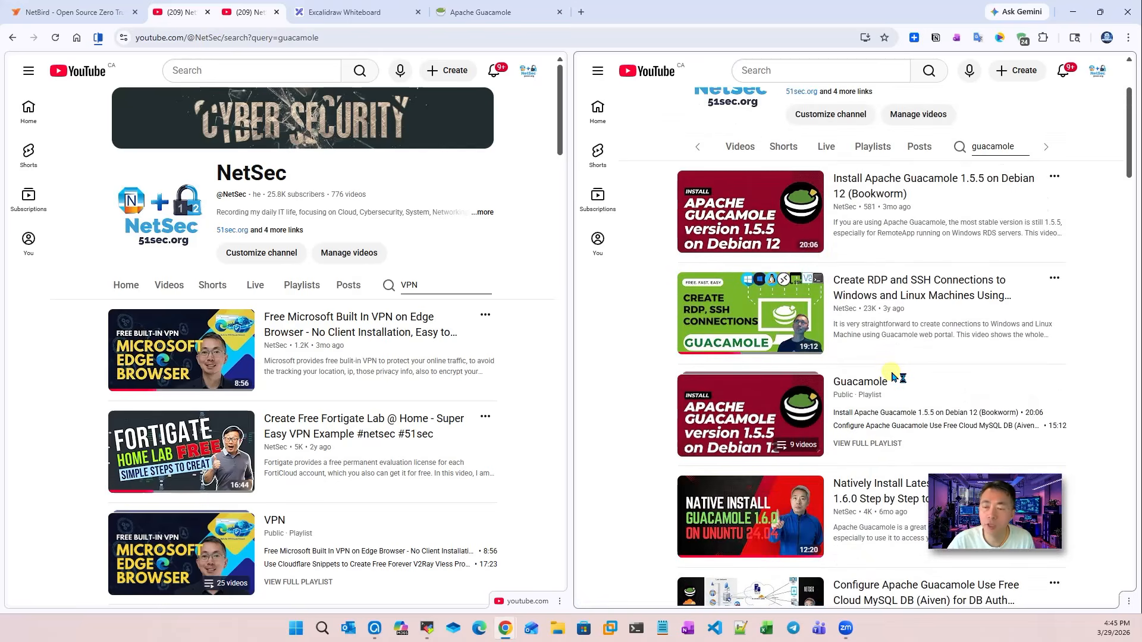
scroll(894, 377, "down", 4)
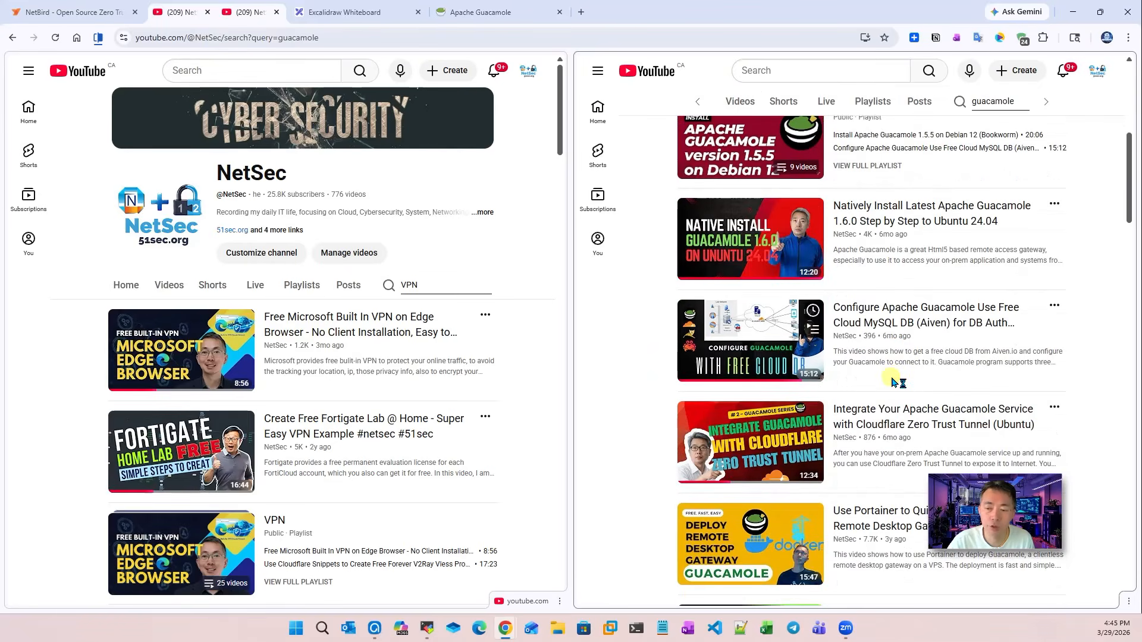
mouse_move(885, 433)
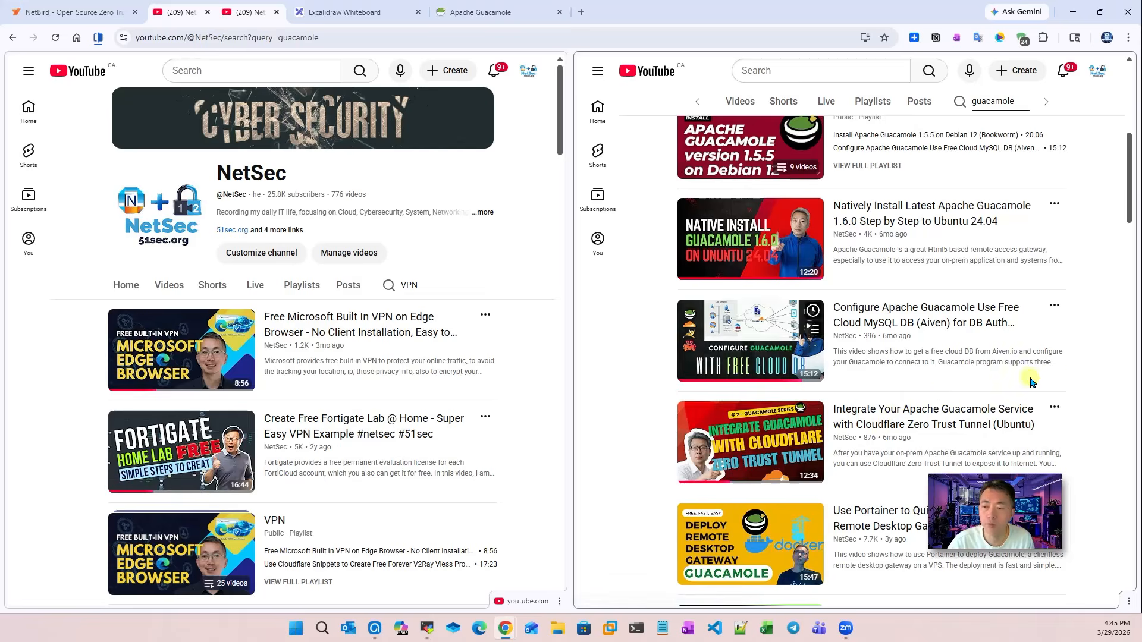
scroll(1080, 383, "down", 4)
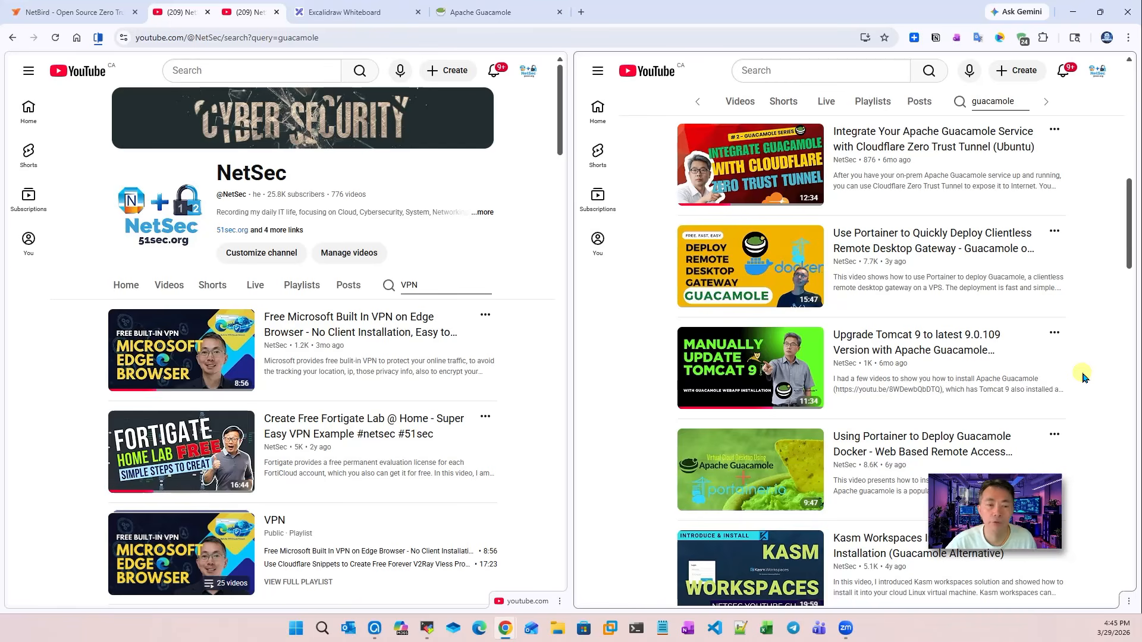
scroll(455, 425, "down", 4)
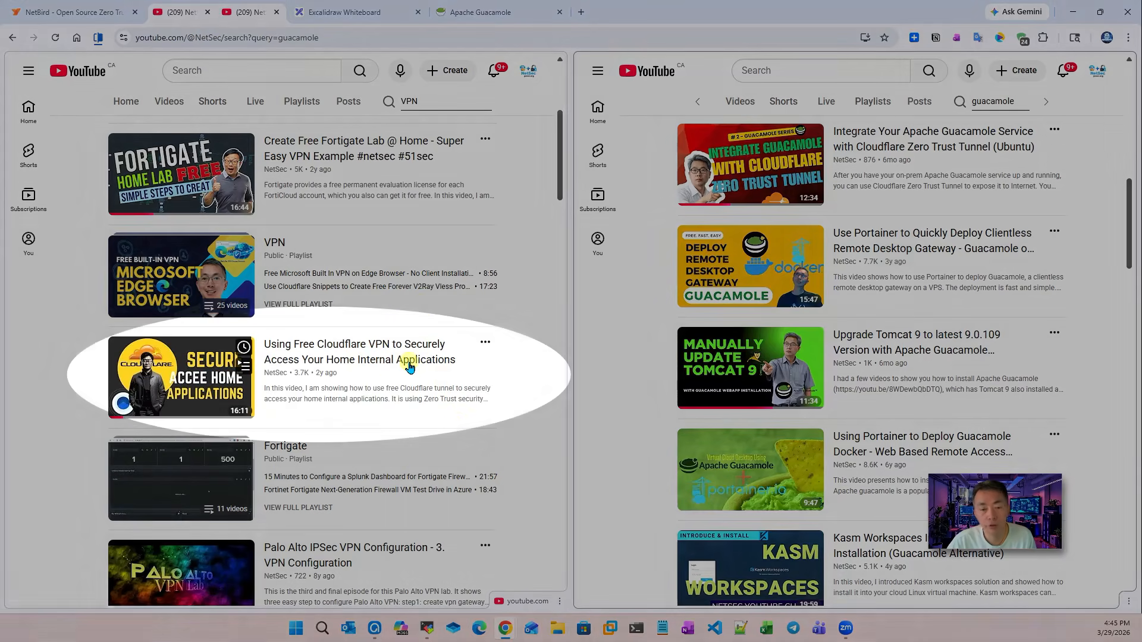
mouse_move(307, 370)
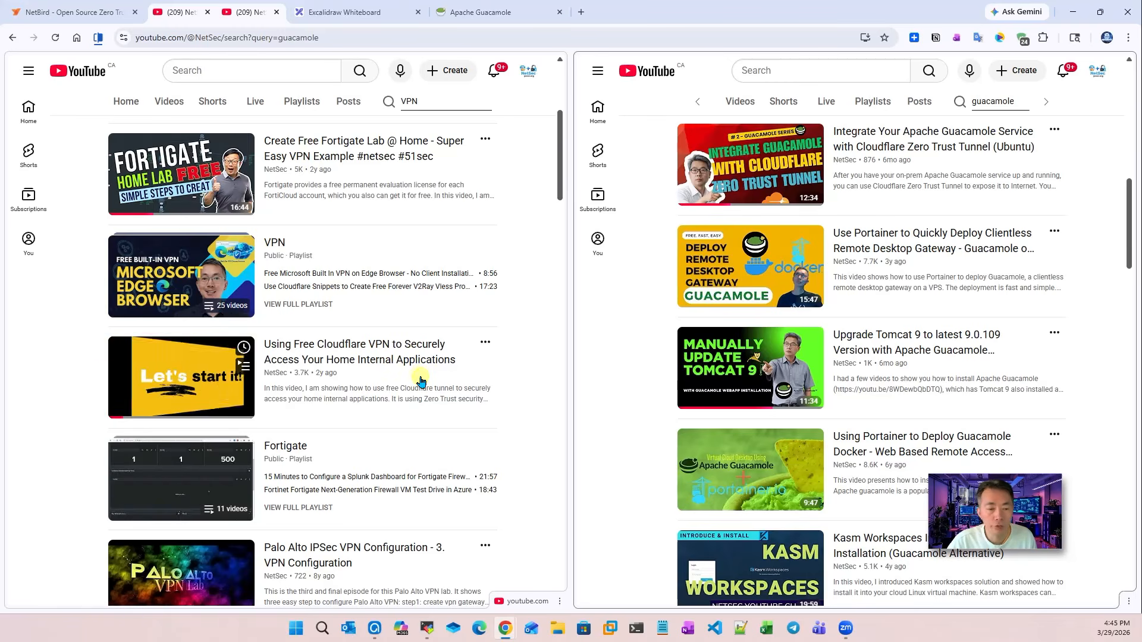
Compare the Guacamole connections page and the Cloudflare VPN video with the whiteboard's NetBird client and cloud setup.
left_click(461, 22)
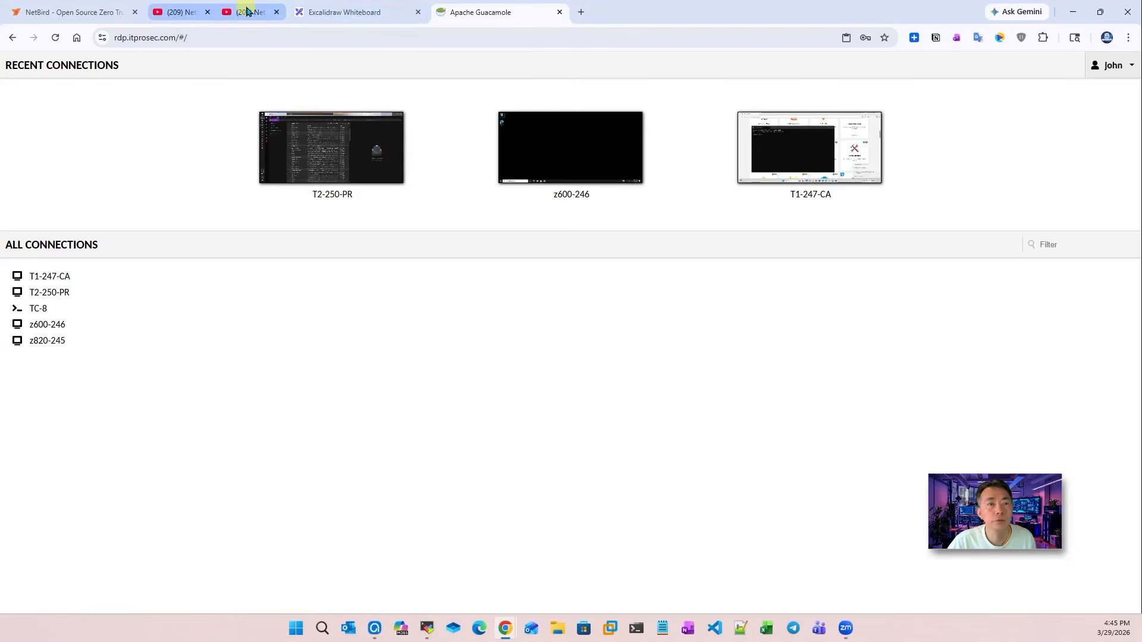
left_click(328, 9)
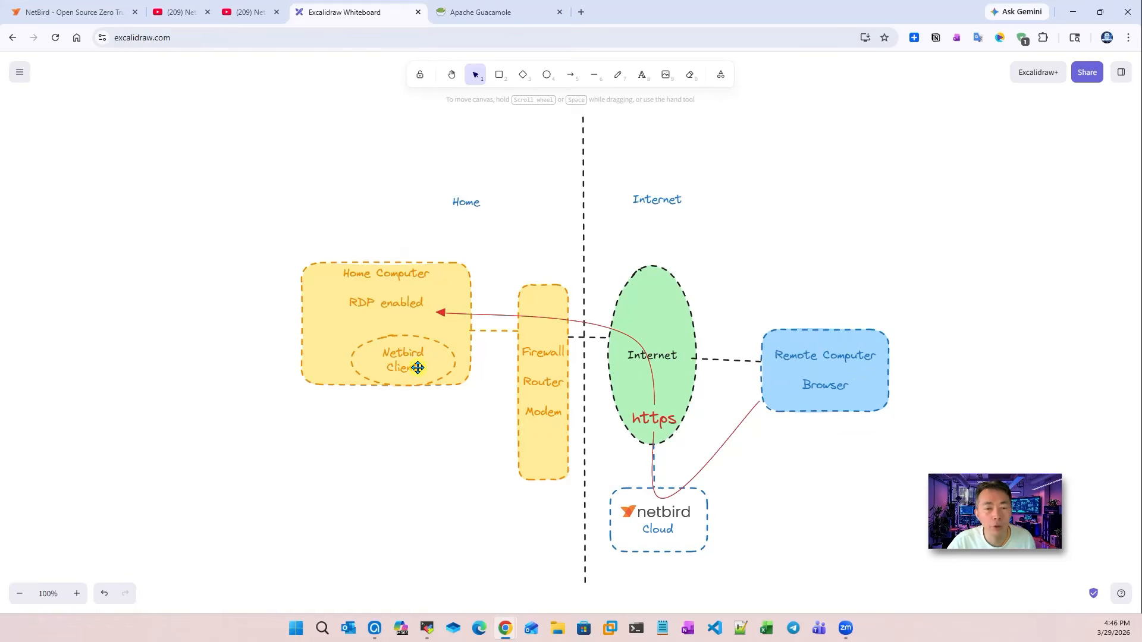
left_click(193, 9)
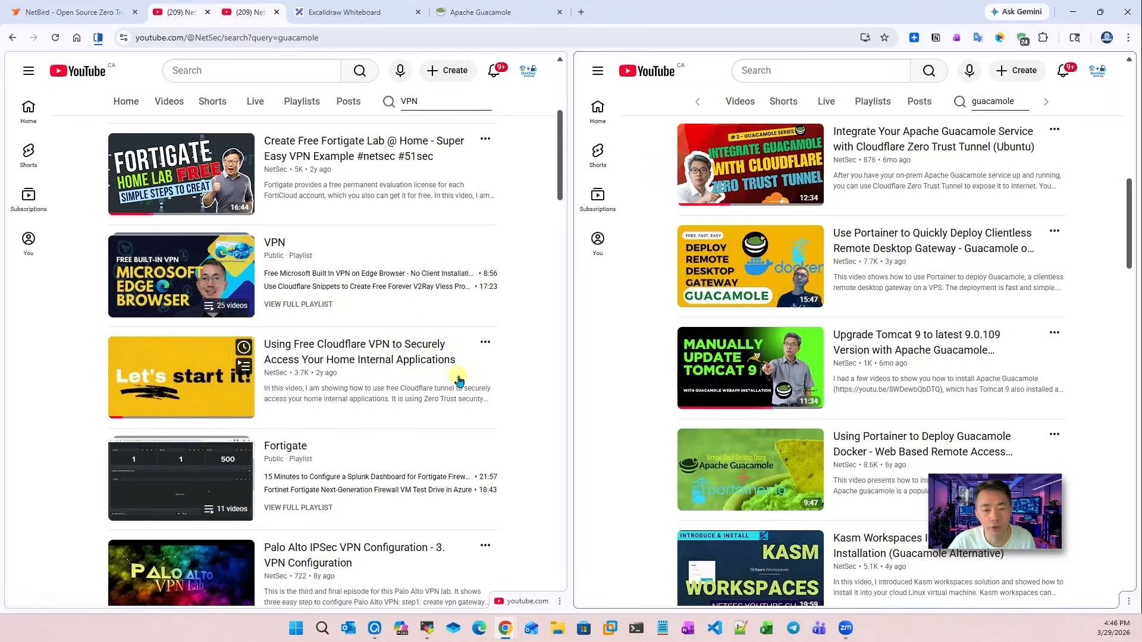
left_click(381, 12)
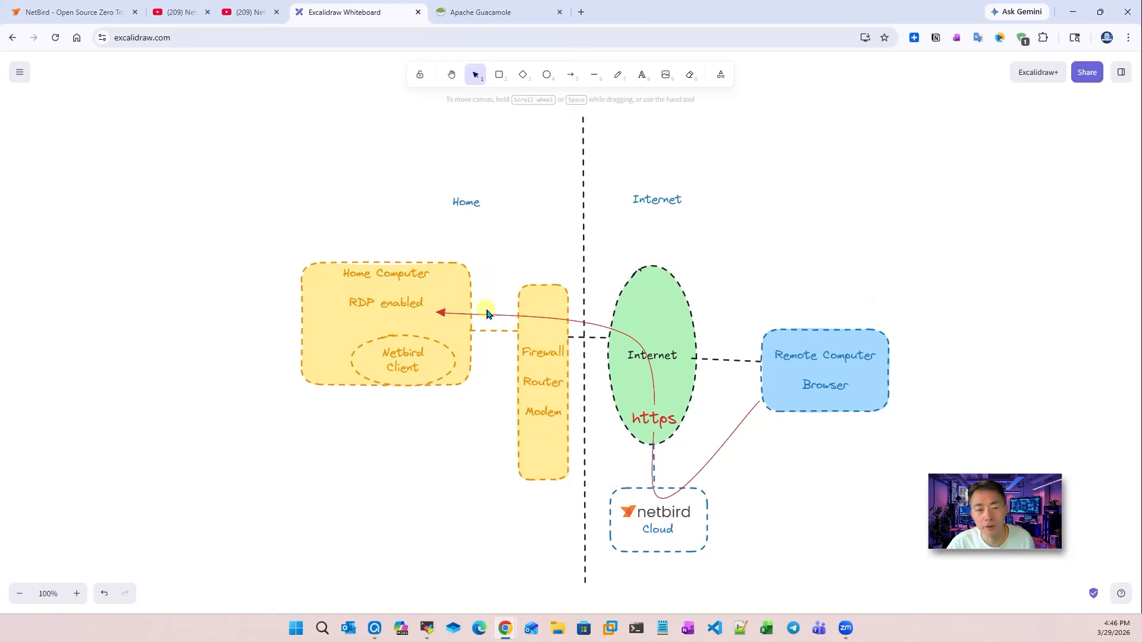
Open NetBird's pricing page and examine the user and machine limits and included features of the Free cloud plan.
left_click(85, 8)
scroll(377, 197, "up", 5)
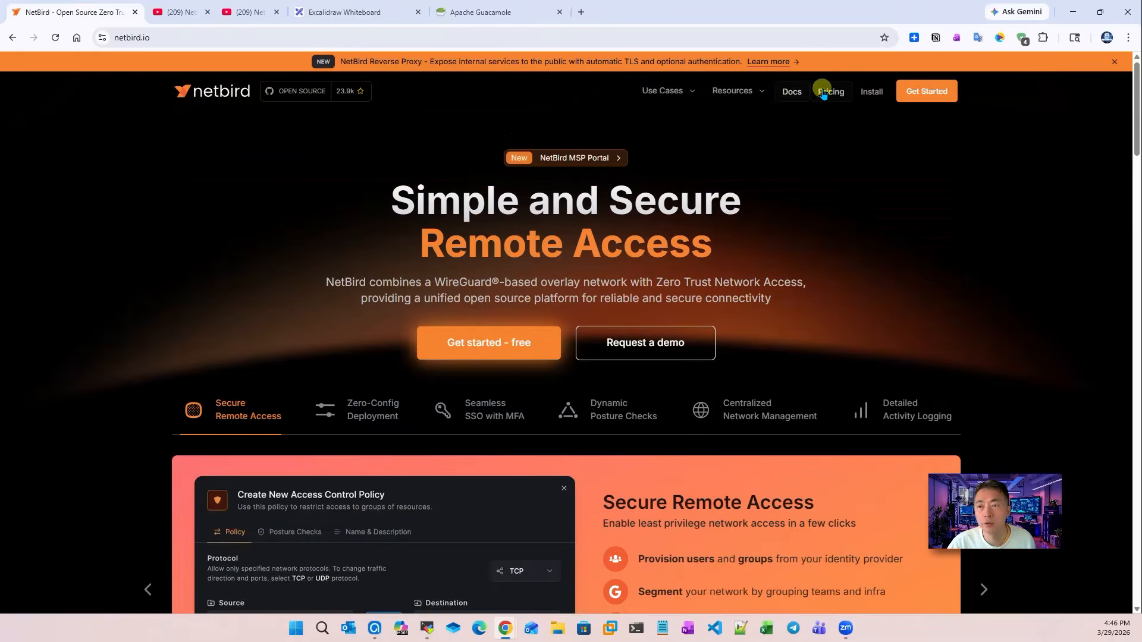
left_click(822, 89)
scroll(209, 242, "down", 5)
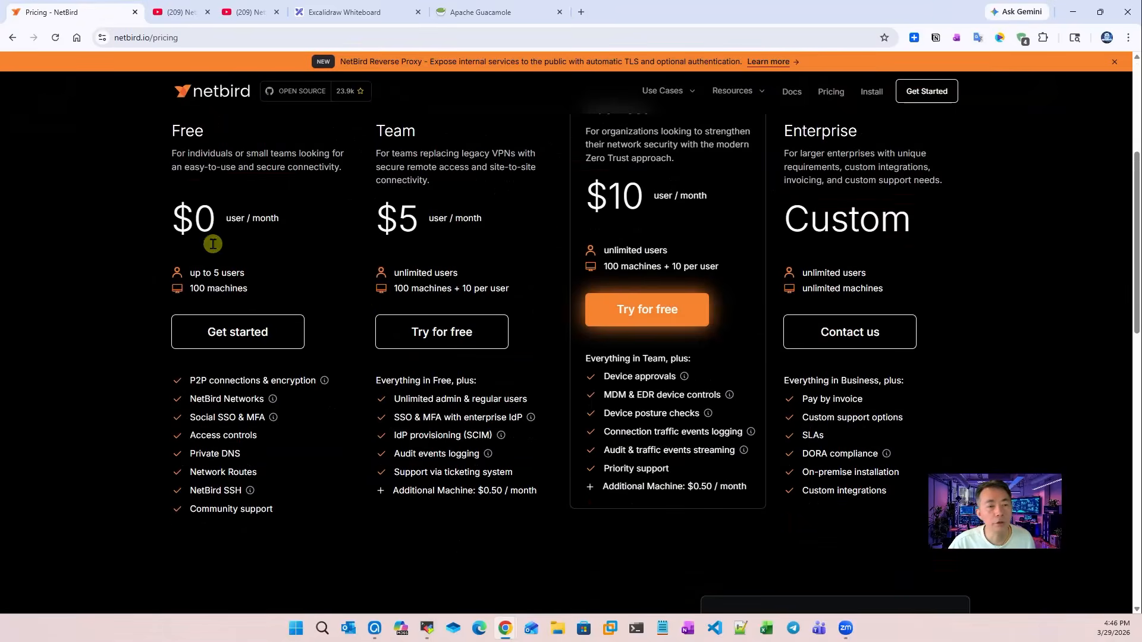
scroll(205, 249, "up", 2)
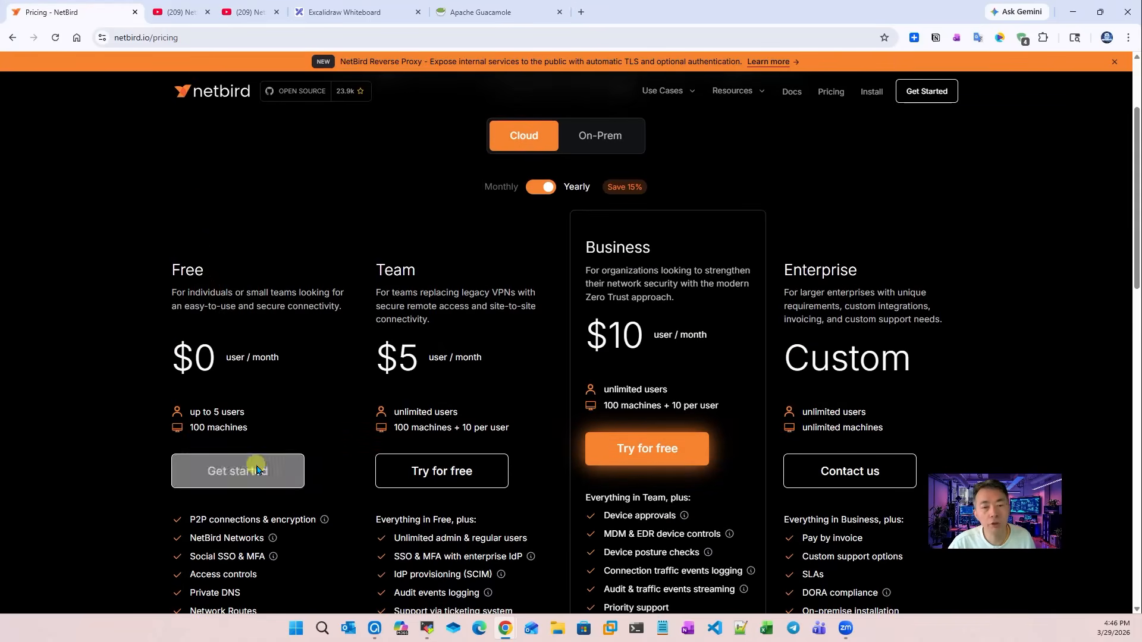
scroll(255, 452, "down", 2)
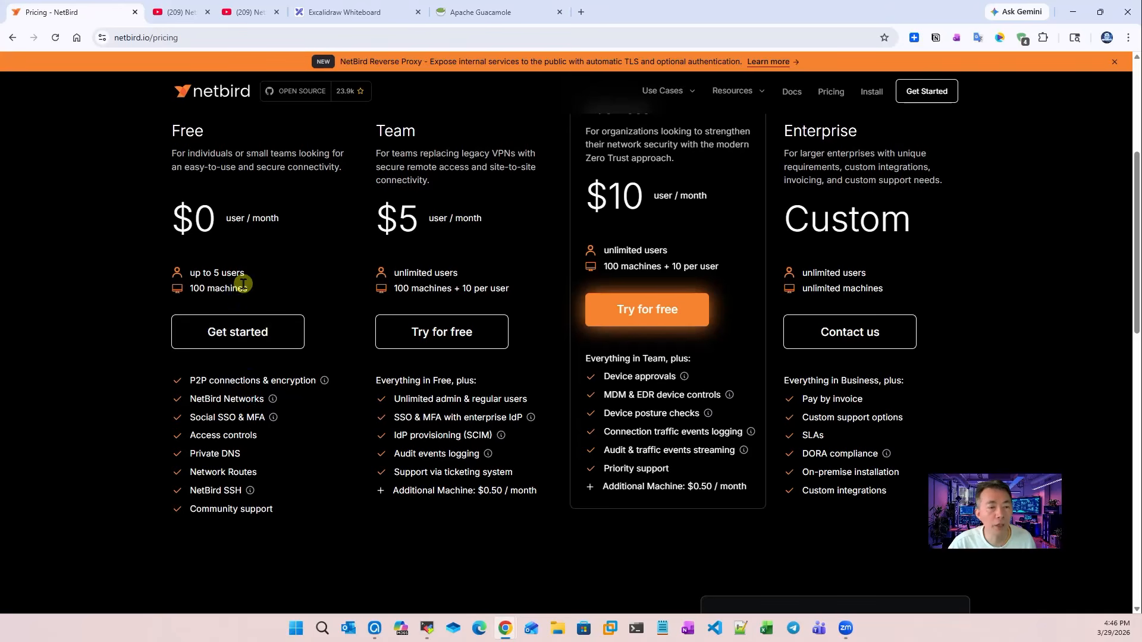
left_click_drag(255, 284, 184, 288)
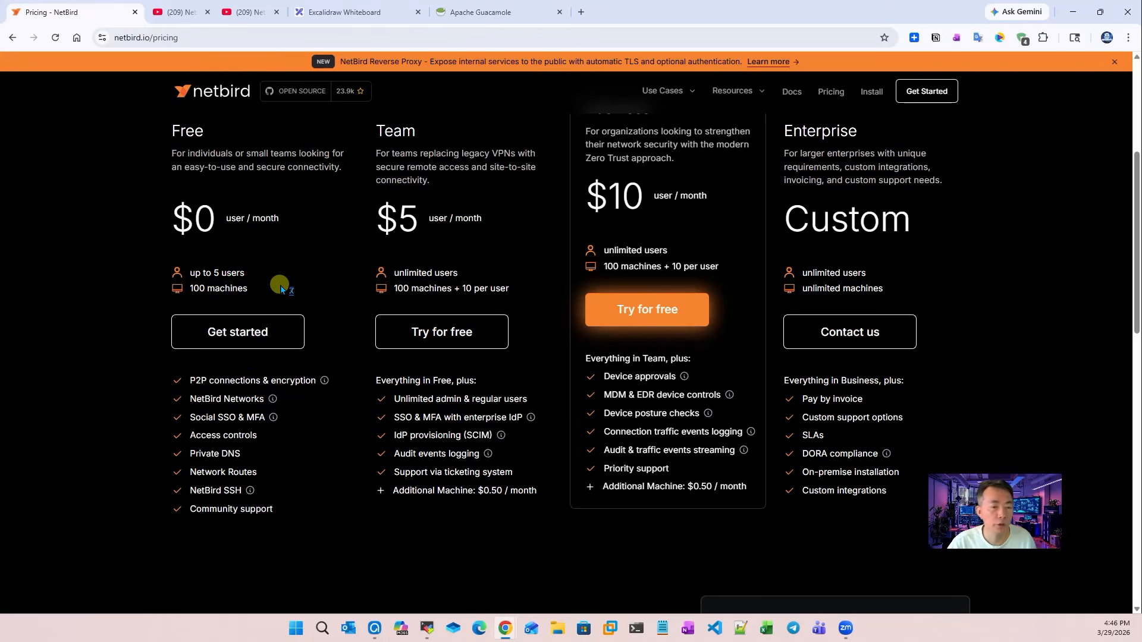
scroll(297, 286, "up", 2)
scroll(466, 280, "down", 2)
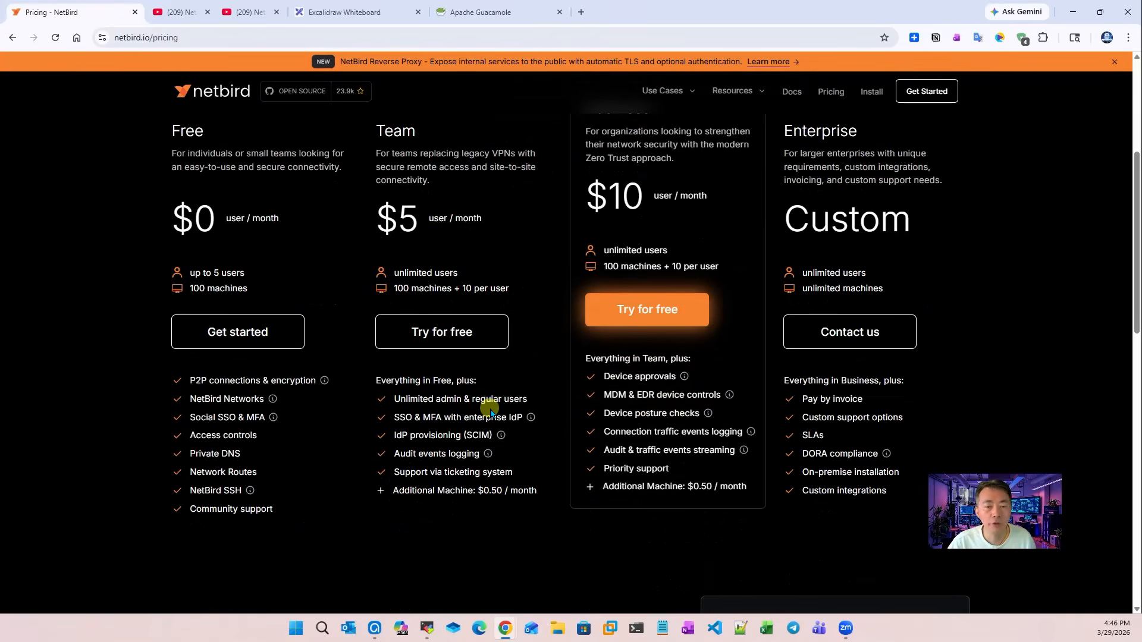
scroll(316, 214, "up", 4)
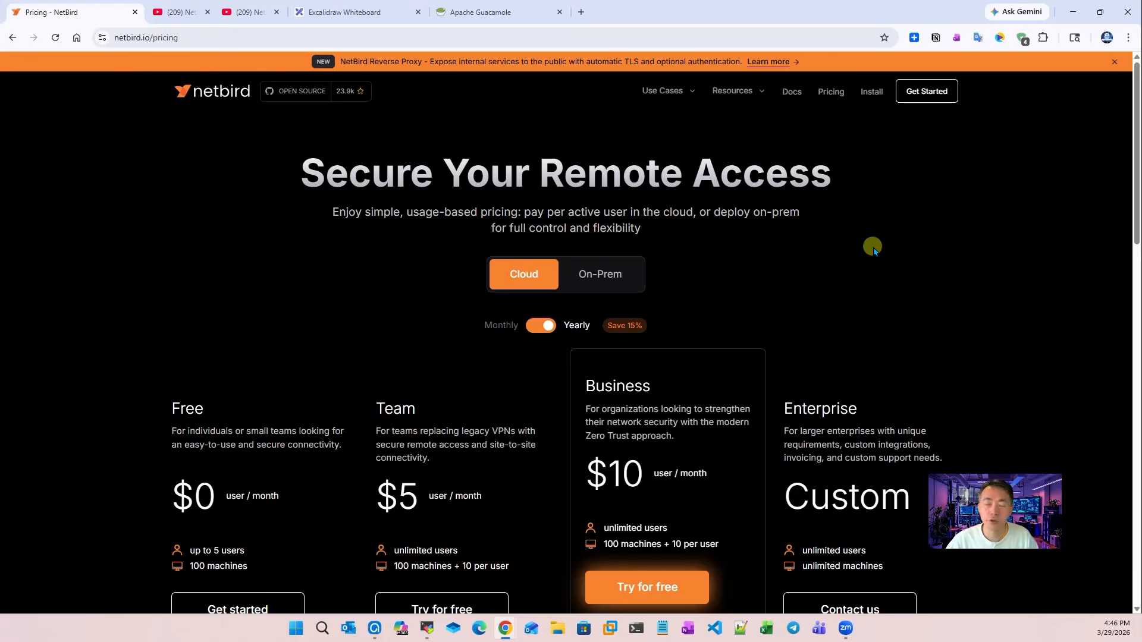
Open the NetBird cloud sign-in page from the home page's free get-started offer.
left_click(357, 10)
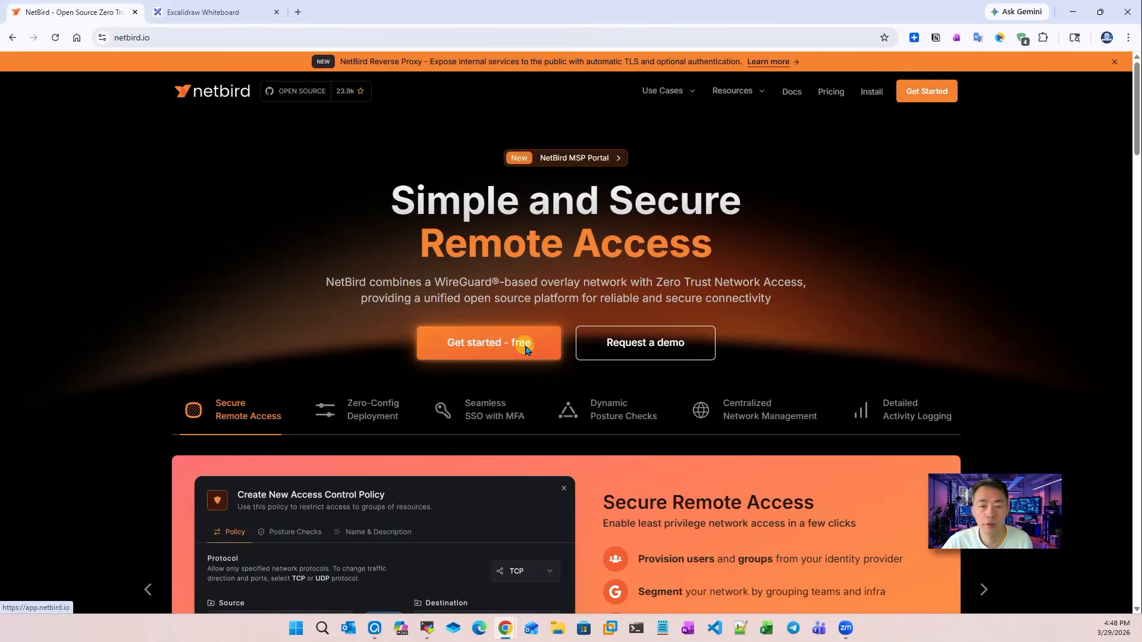
left_click(503, 343)
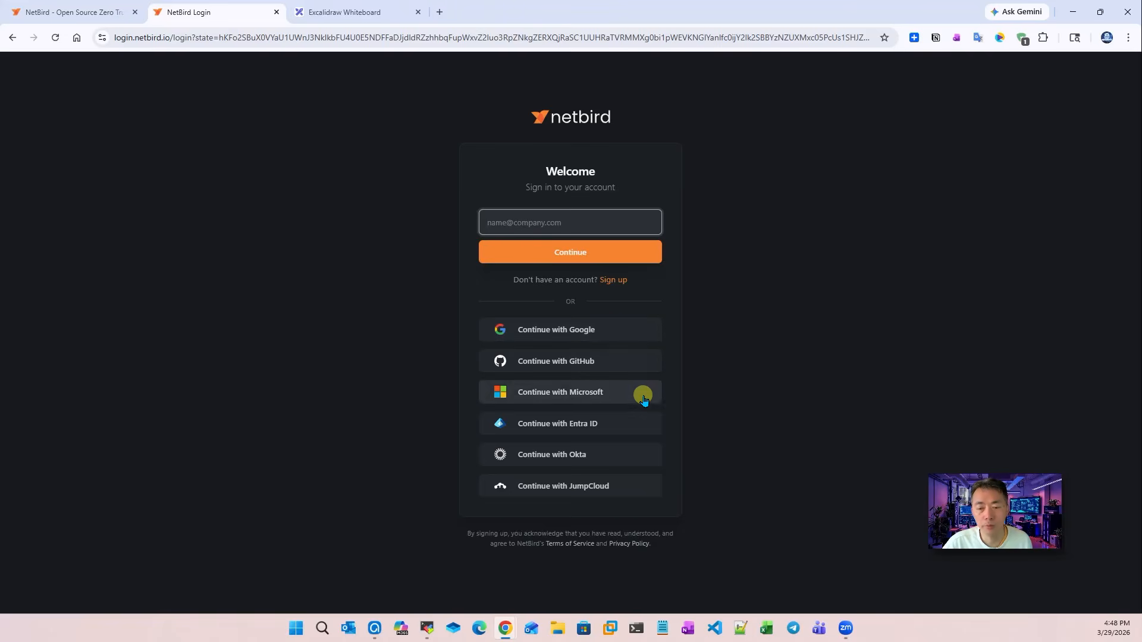
Sign in to NetBird with Google and complete the personal-use survey with Other as the source and Home Remote Access as the use.
left_click(647, 327)
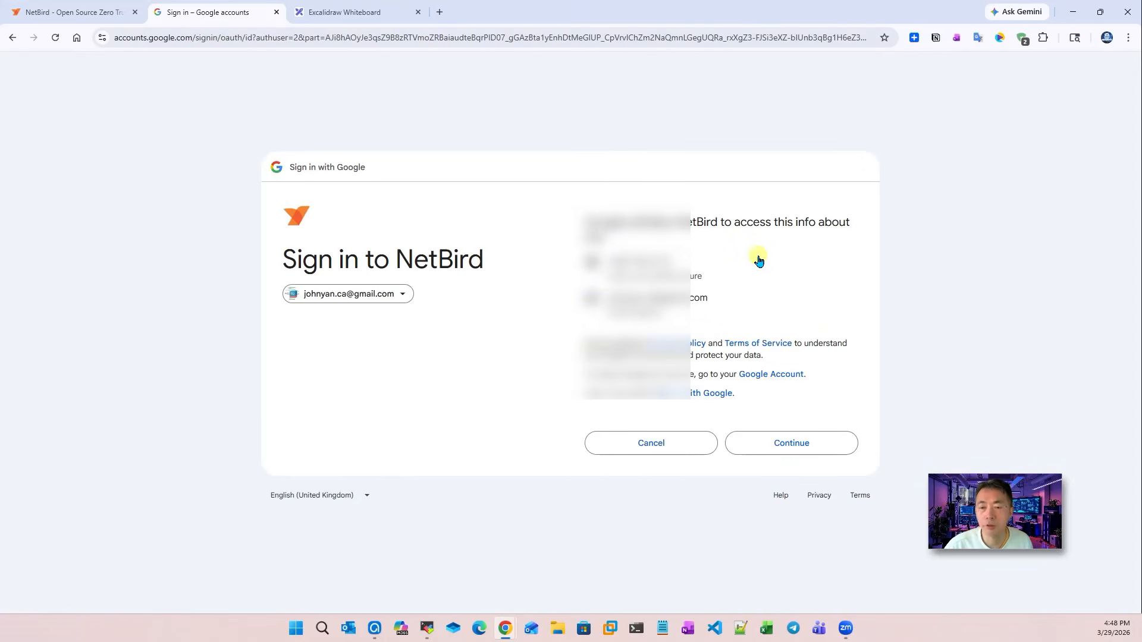
left_click(783, 443)
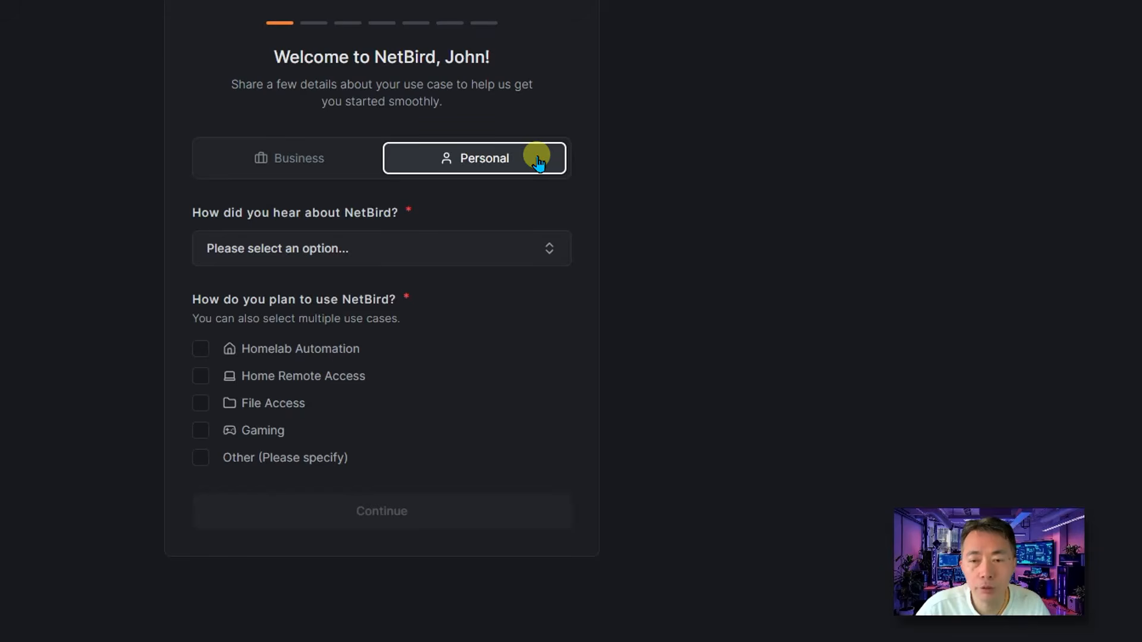
left_click(421, 255)
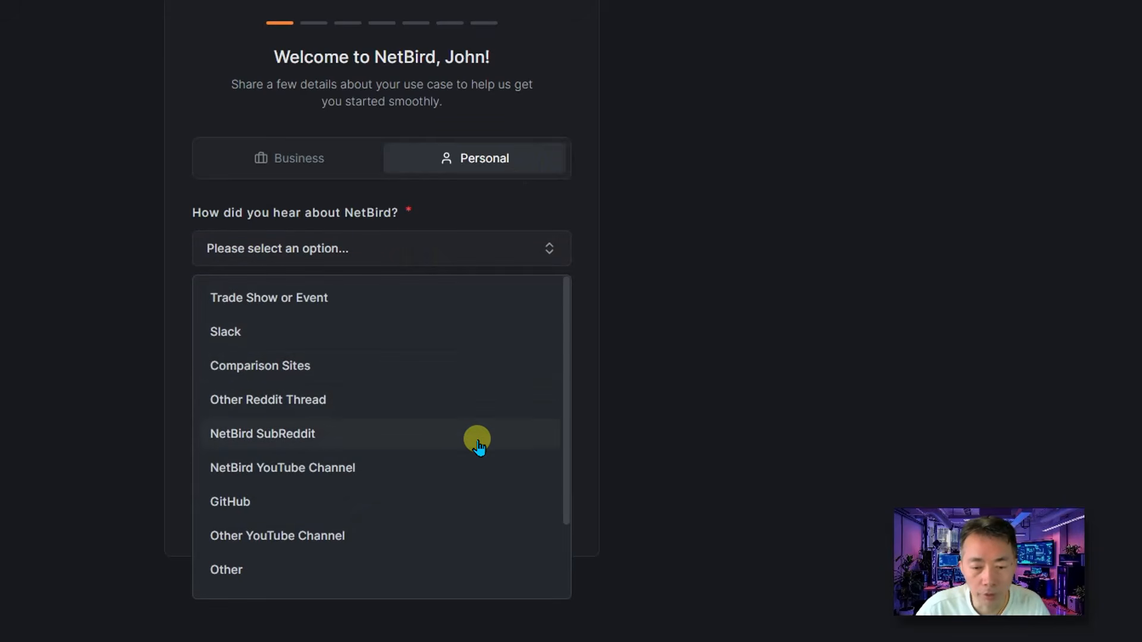
left_click(417, 569)
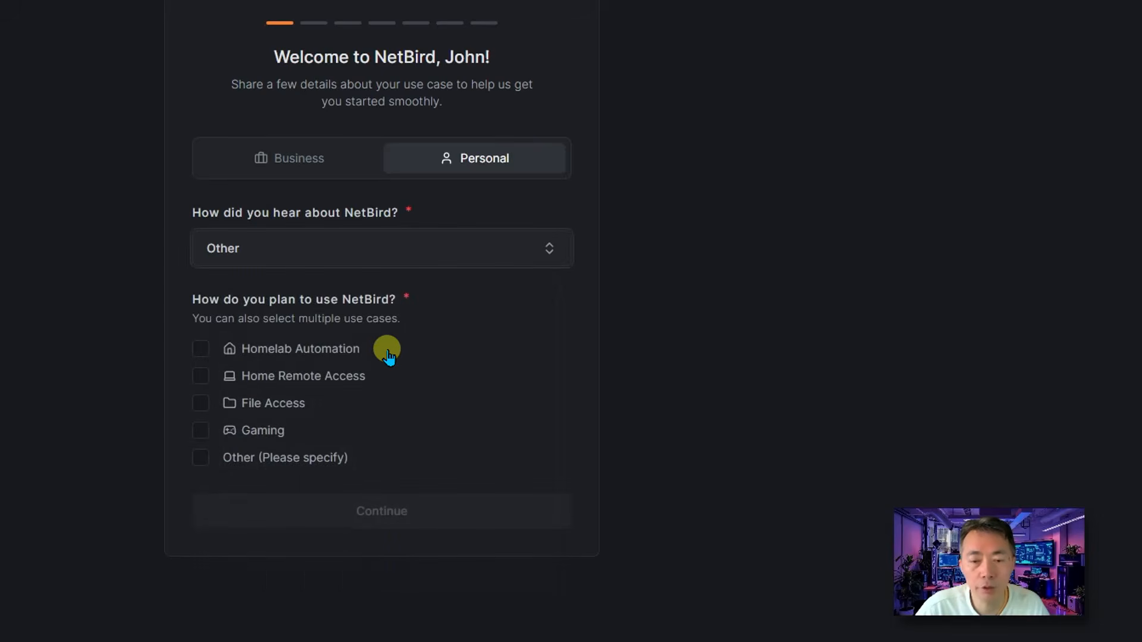
left_click(348, 376)
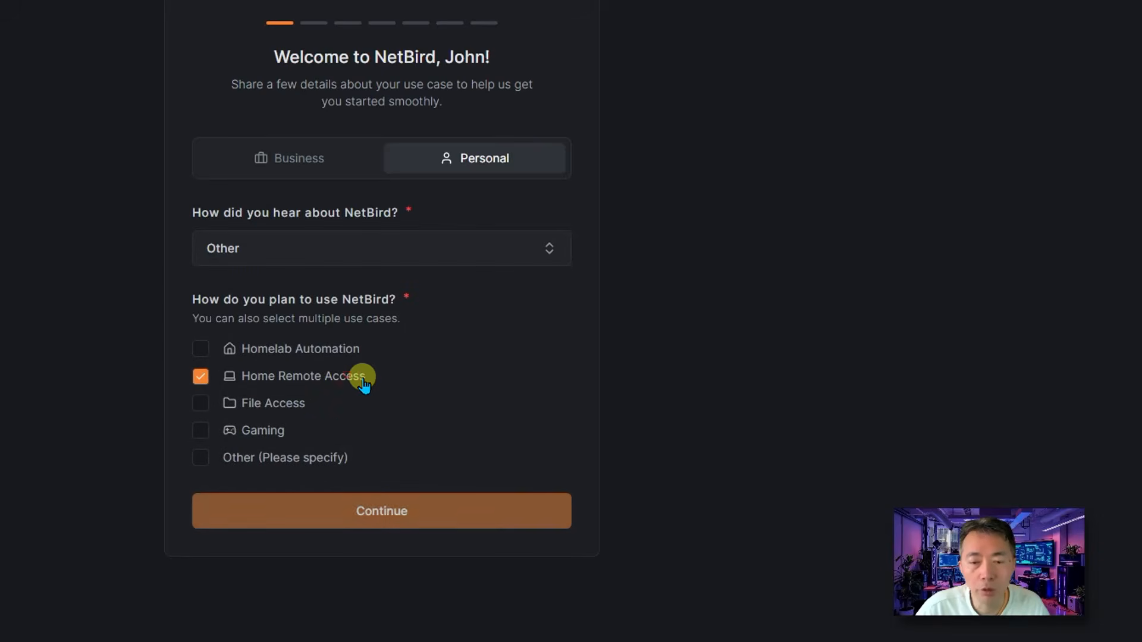
left_click(425, 516)
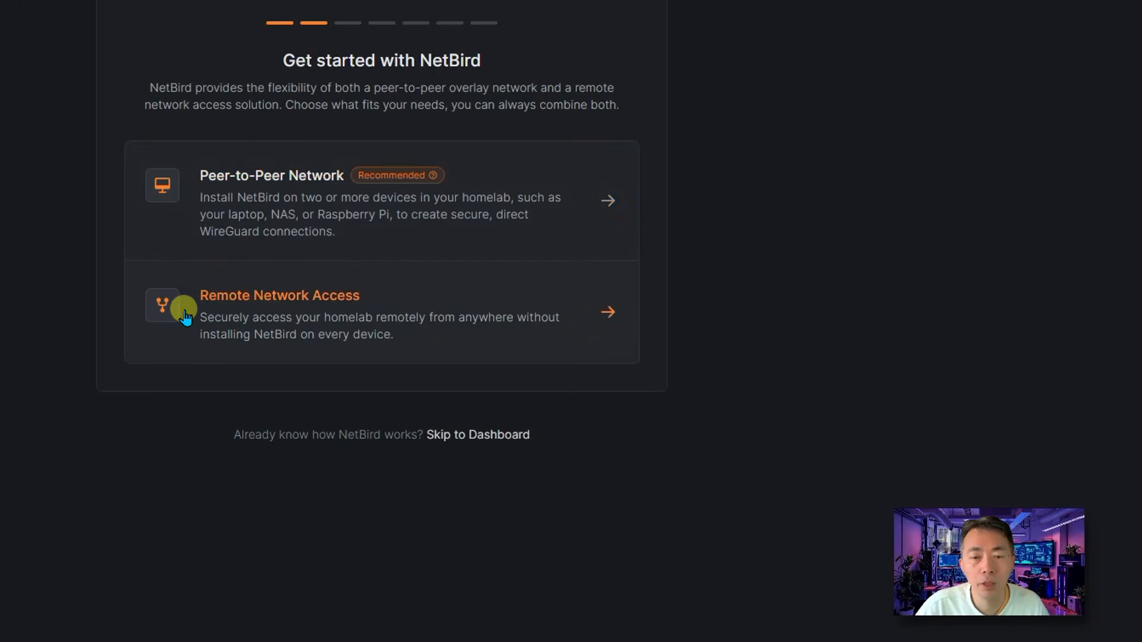
Choose Remote Network Access as the starting setup and skip adding the first resource to reach the dashboard.
left_click(364, 313)
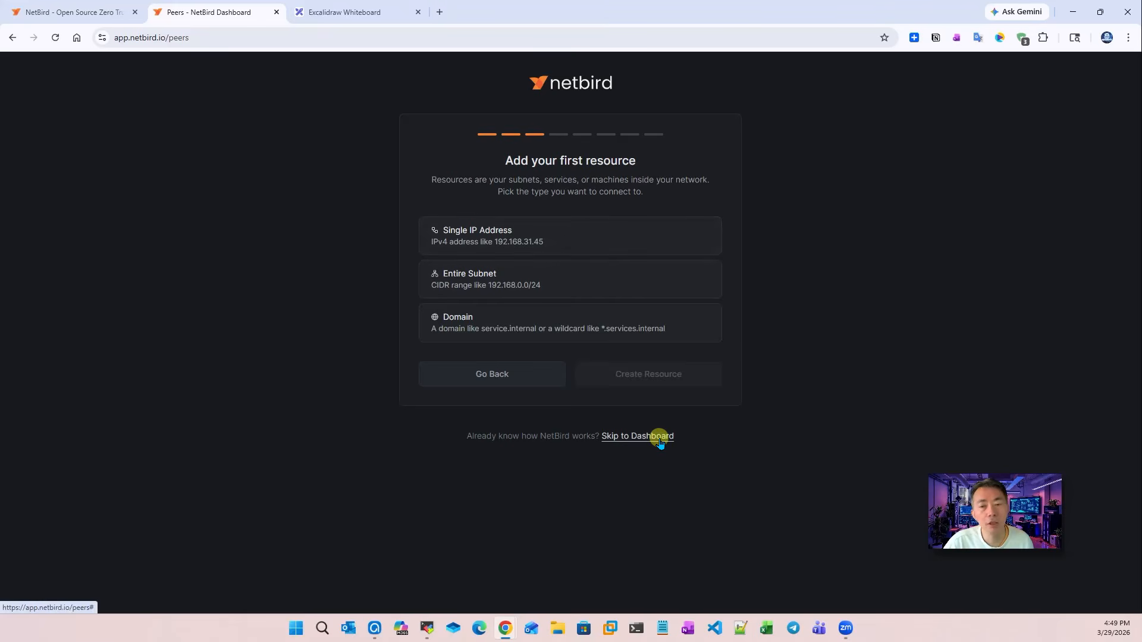
left_click(374, 12)
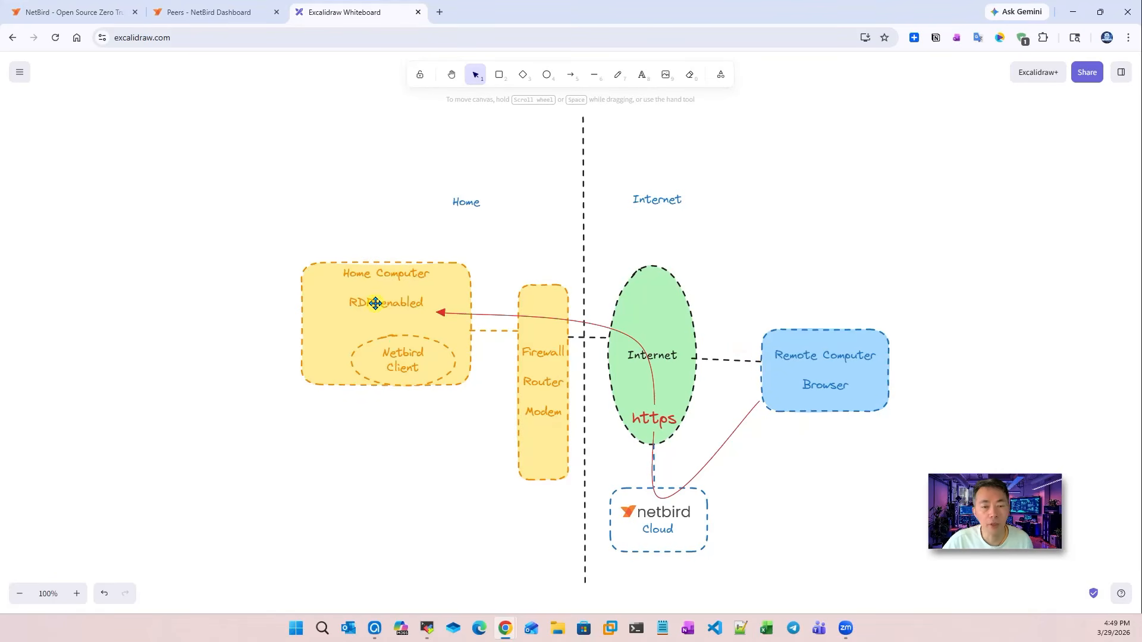
left_click(199, 11)
left_click(653, 438)
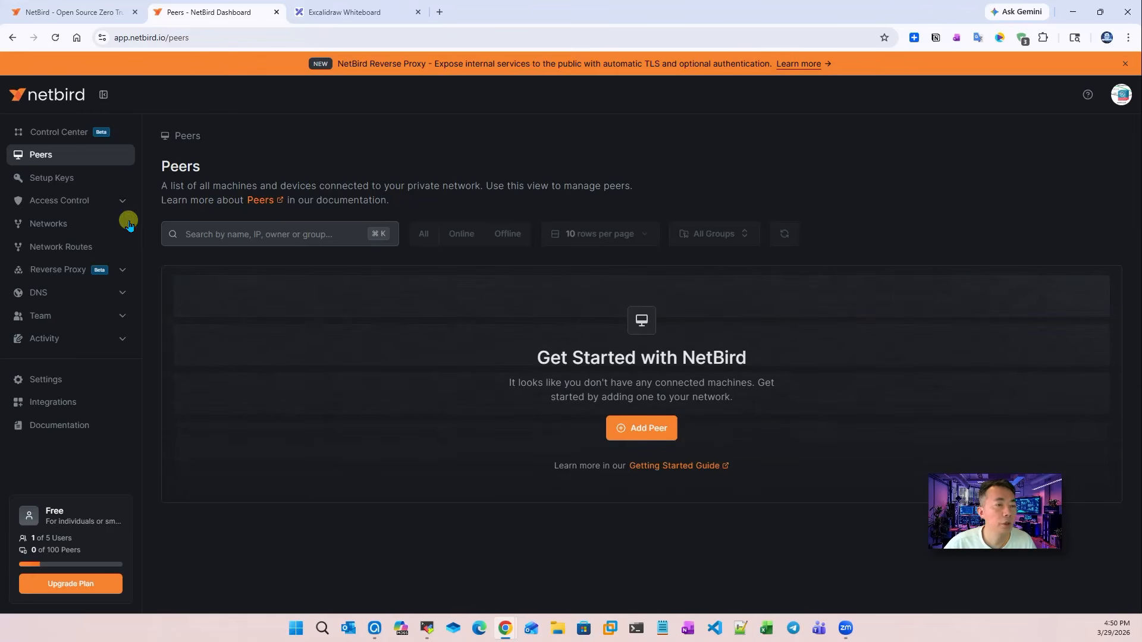
Examine the Control Center, the beta notice on the Reverse Proxy services page, and the Free plan's usage details.
left_click(99, 136)
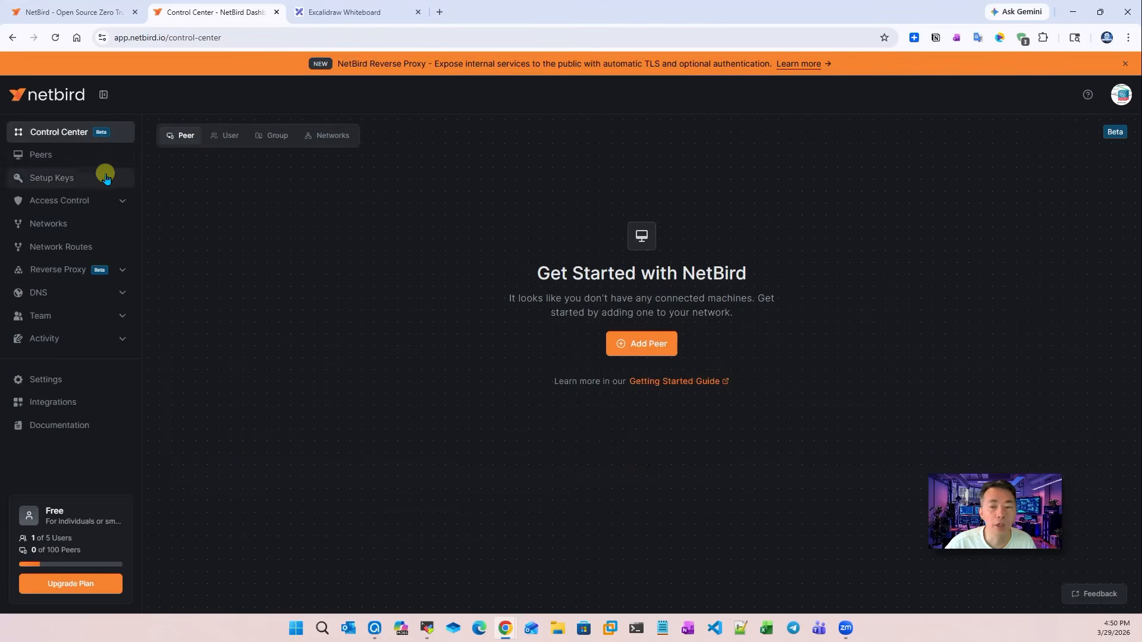
left_click(101, 272)
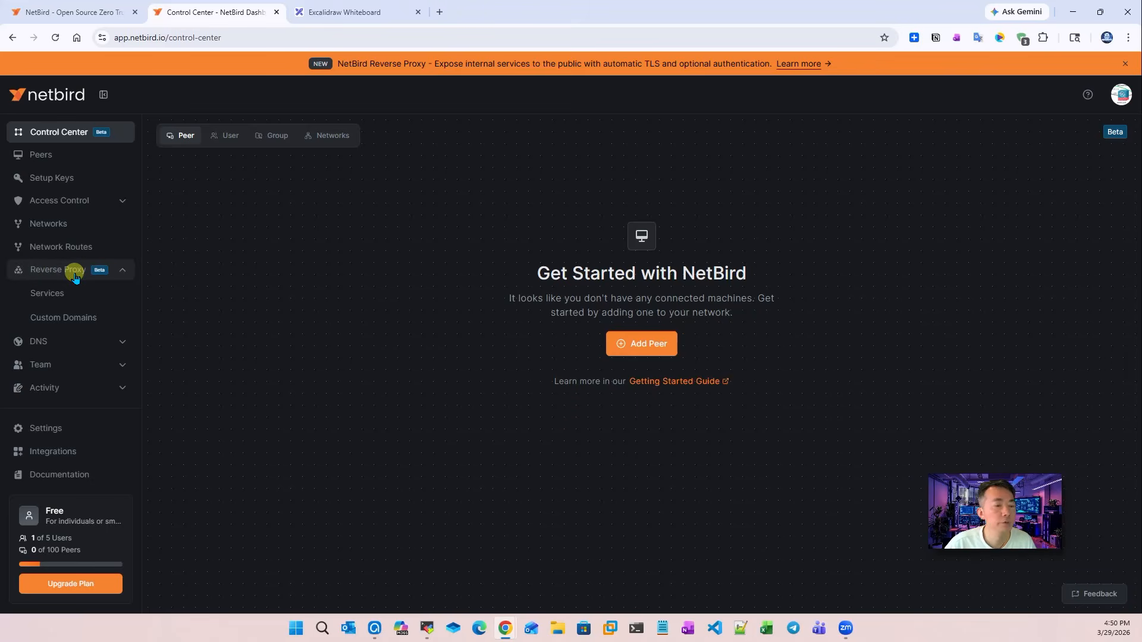
left_click(75, 274)
left_click(76, 274)
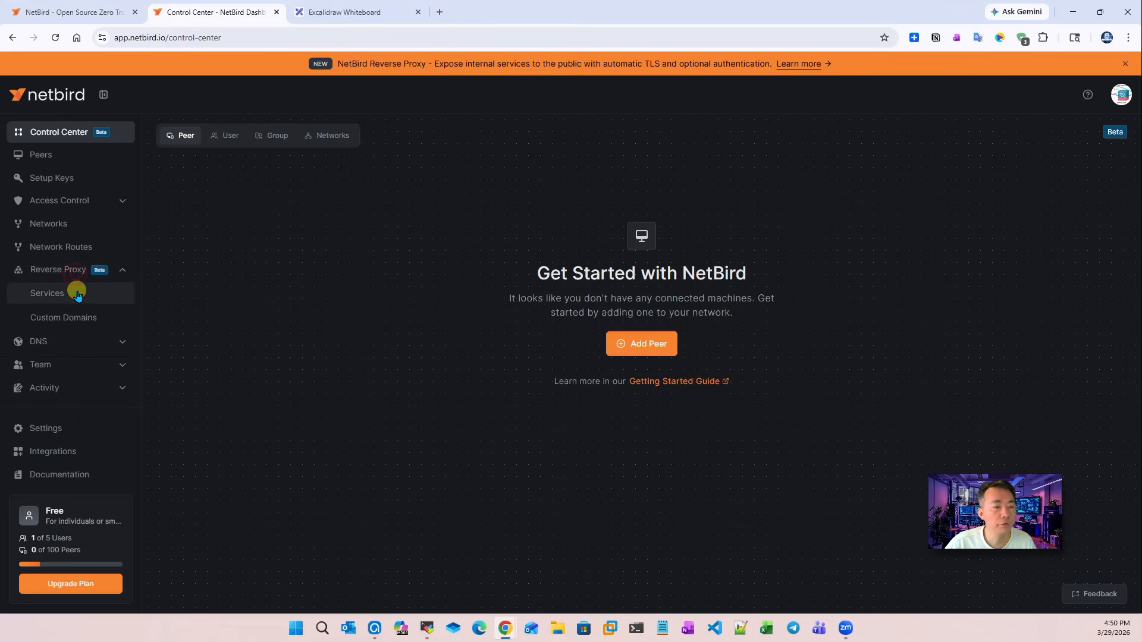
left_click(76, 300)
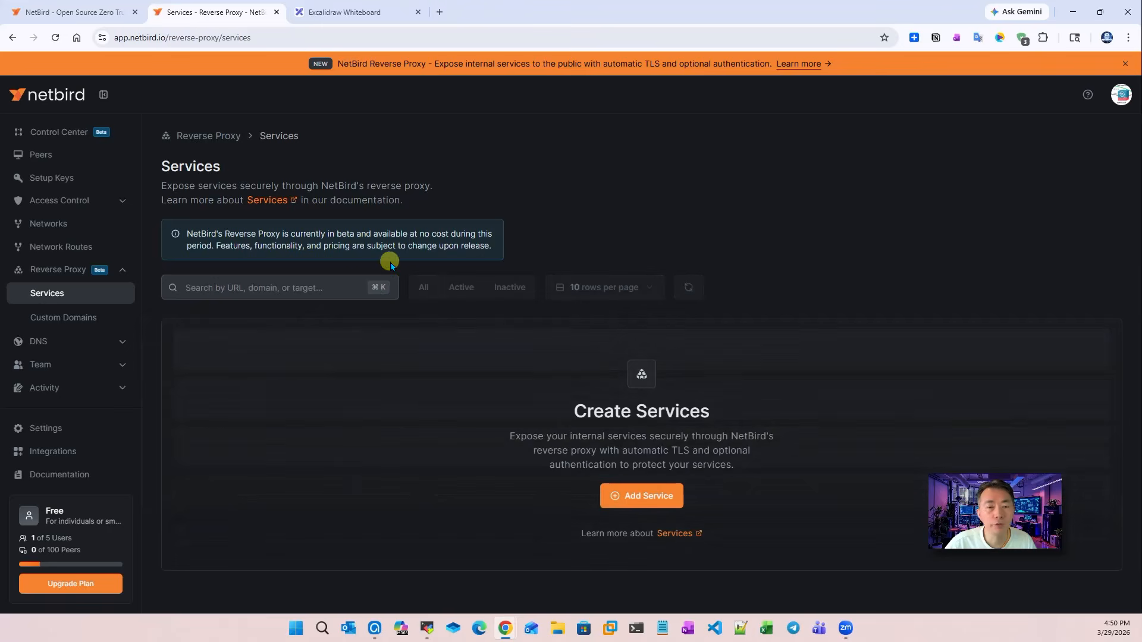
left_click_drag(258, 234, 485, 244)
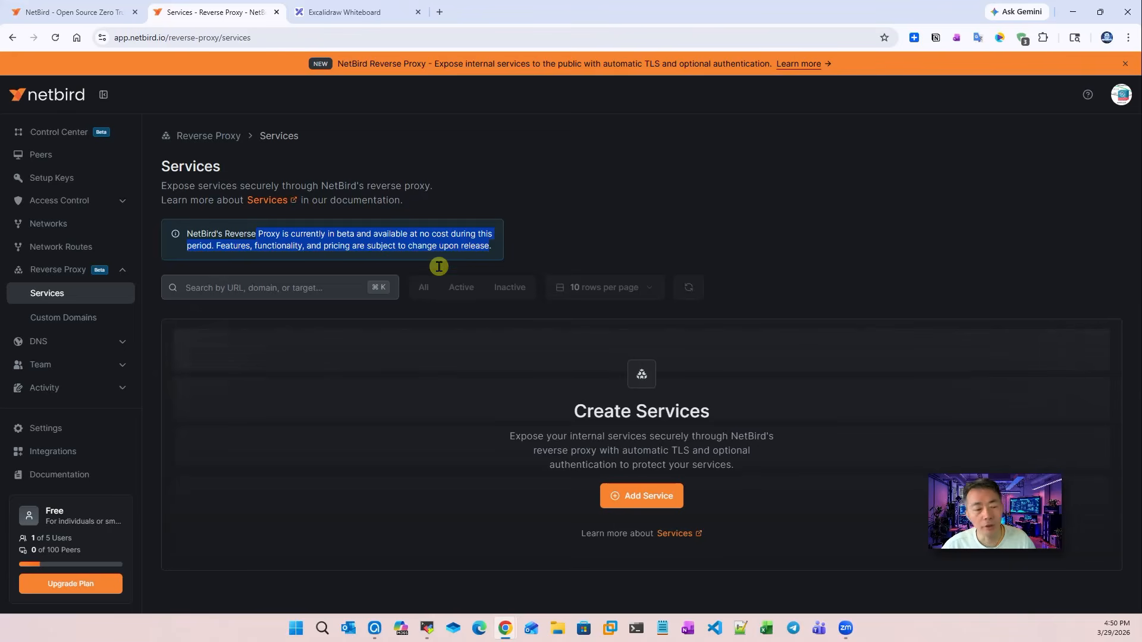
left_click(72, 517)
left_click(84, 532)
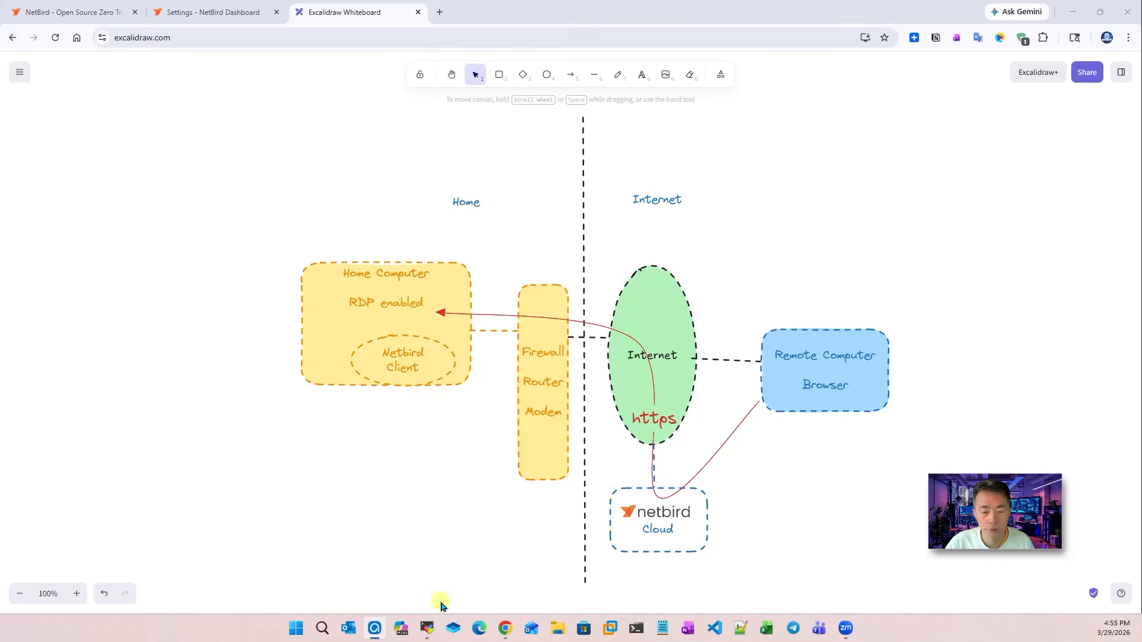
Switch to the Test remote desktop and download the 64-bit Windows NetBird installer from the dashboard's add-peer instructions.
mouse_move(442, 625)
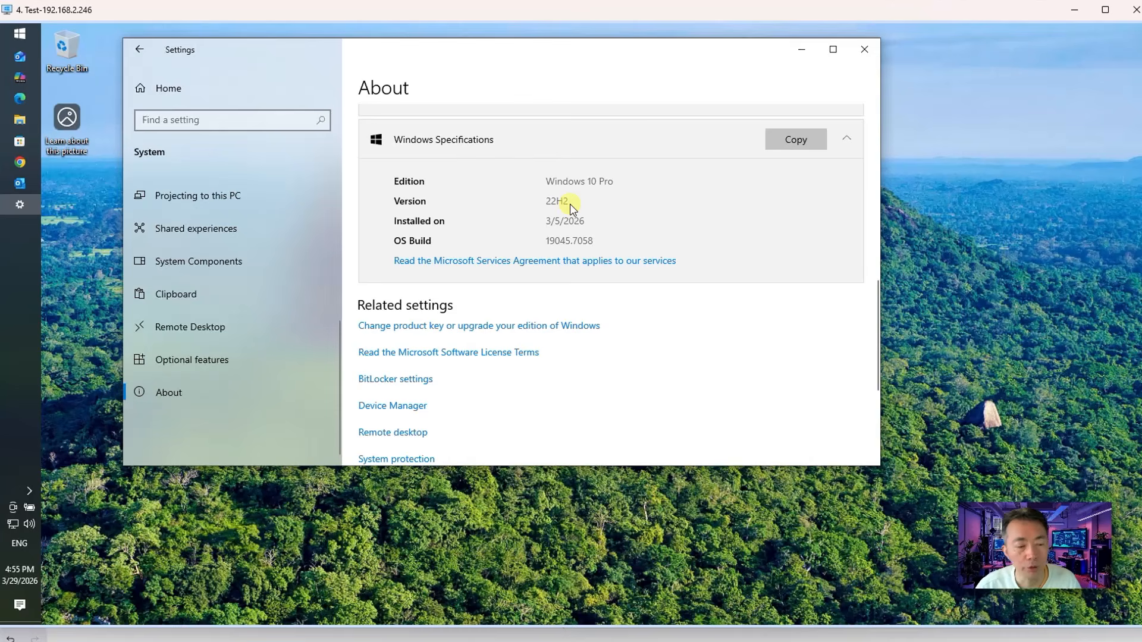
left_click(21, 162)
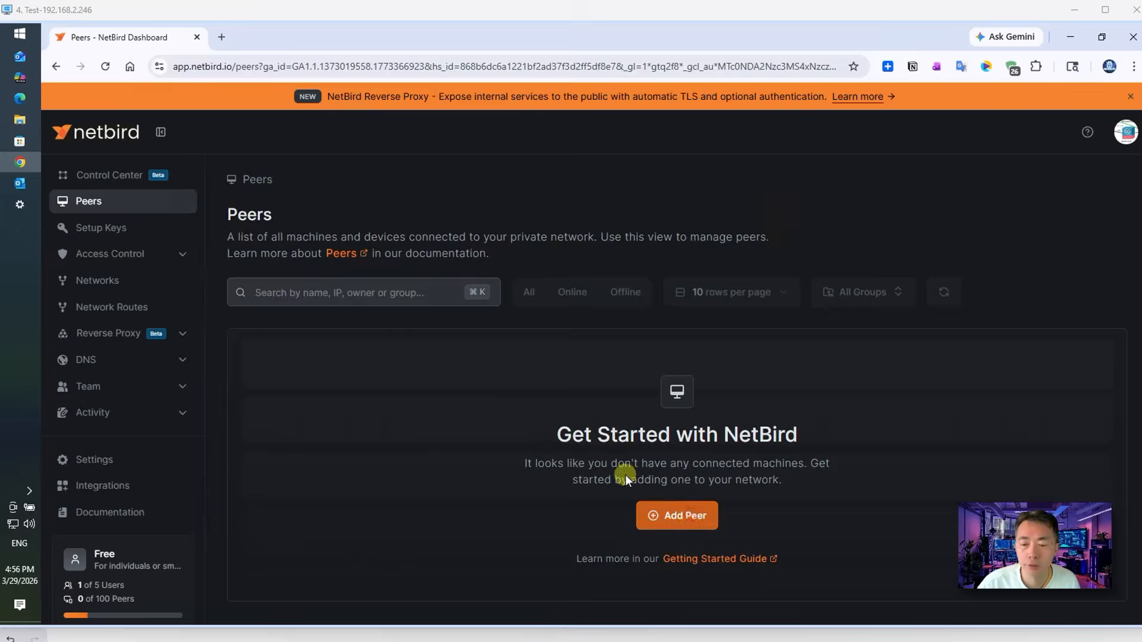
left_click(677, 516)
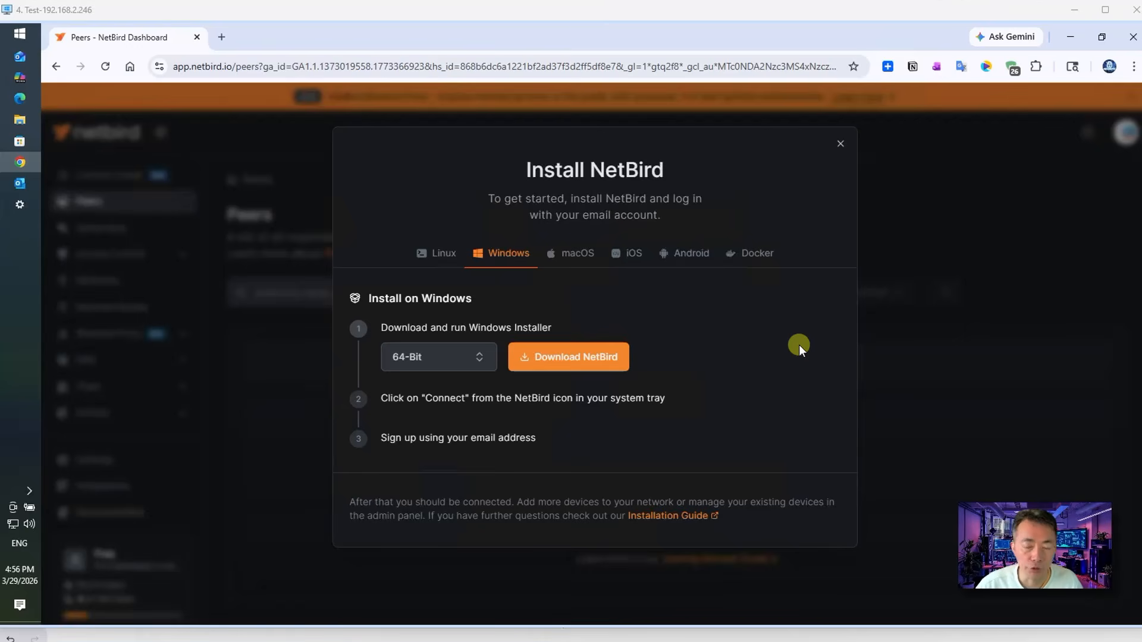
left_click(614, 358)
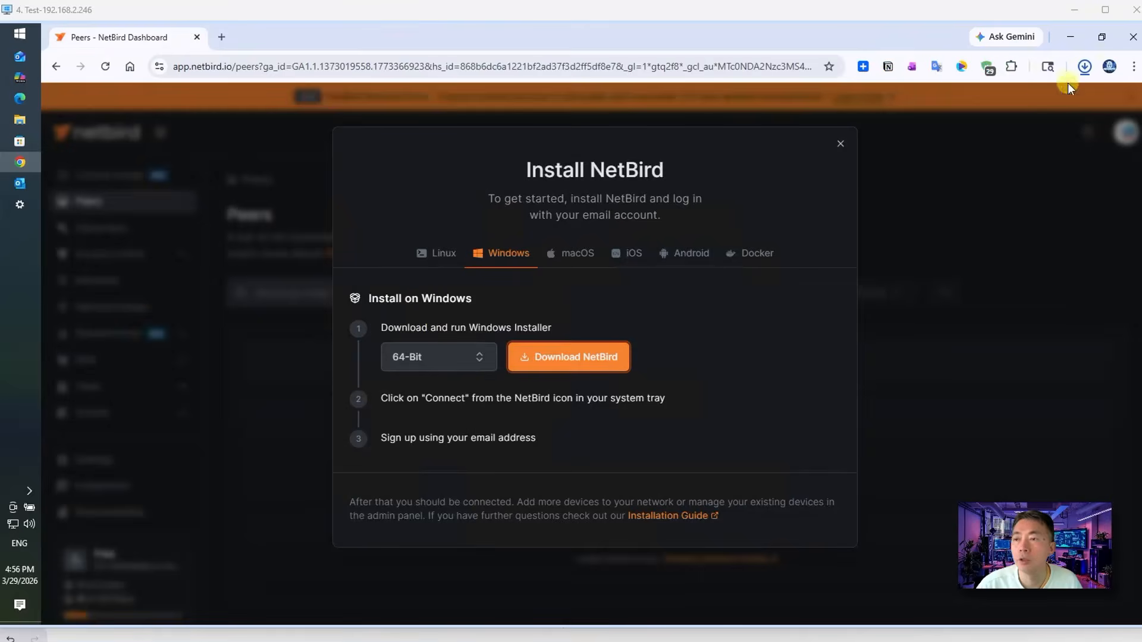
left_click(1084, 66)
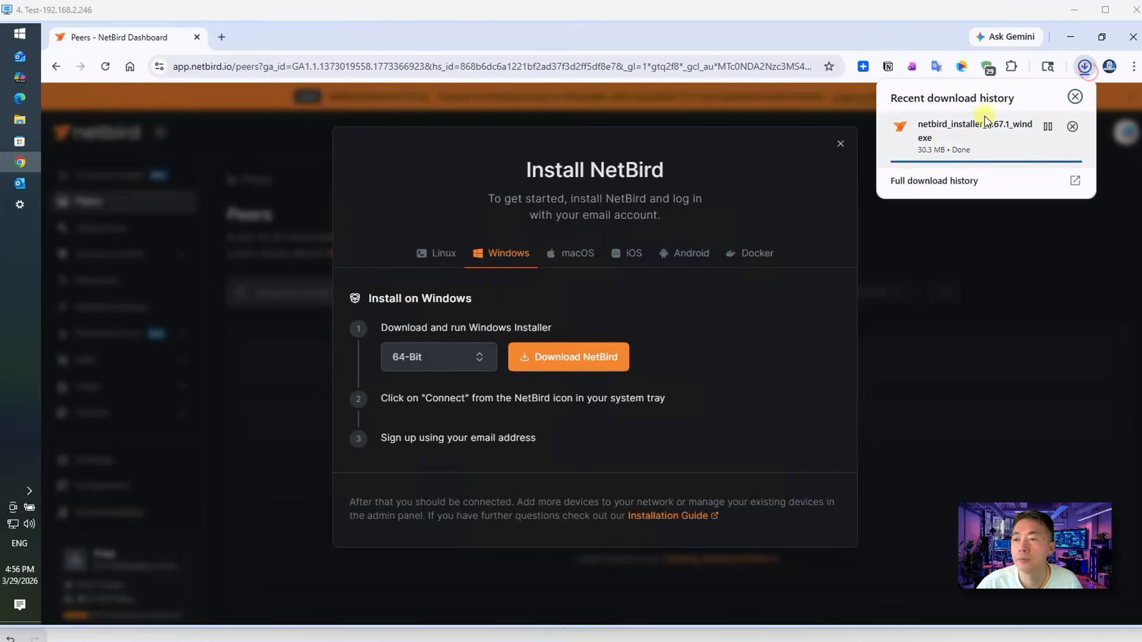
Run the downloaded NetBird installer with permission to change the device and accept its license agreement.
left_click(953, 132)
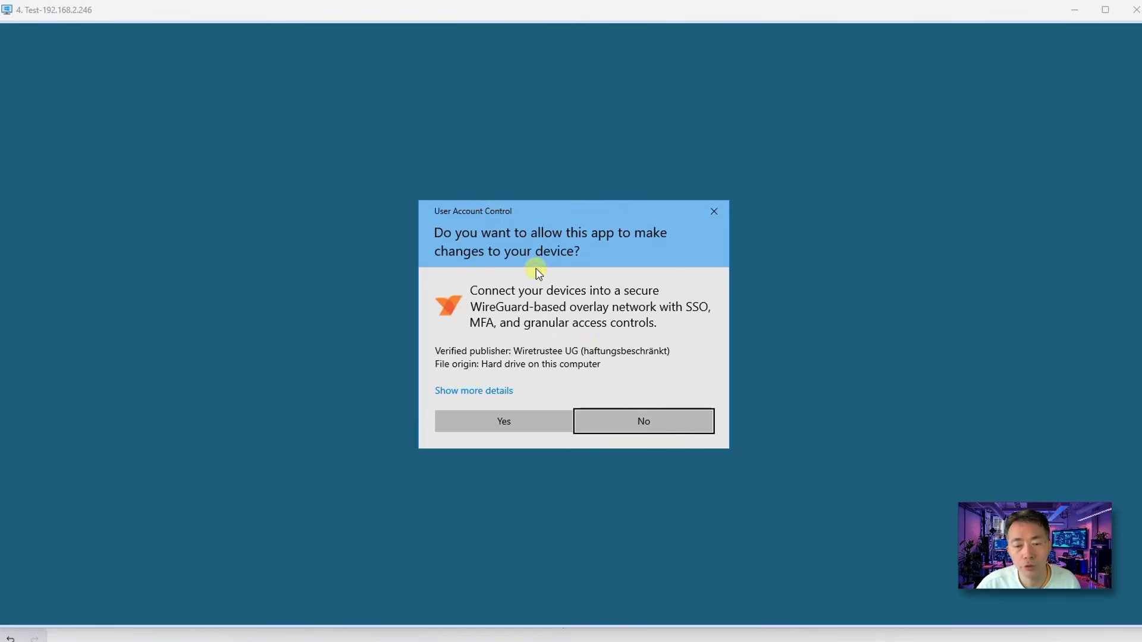
left_click(534, 425)
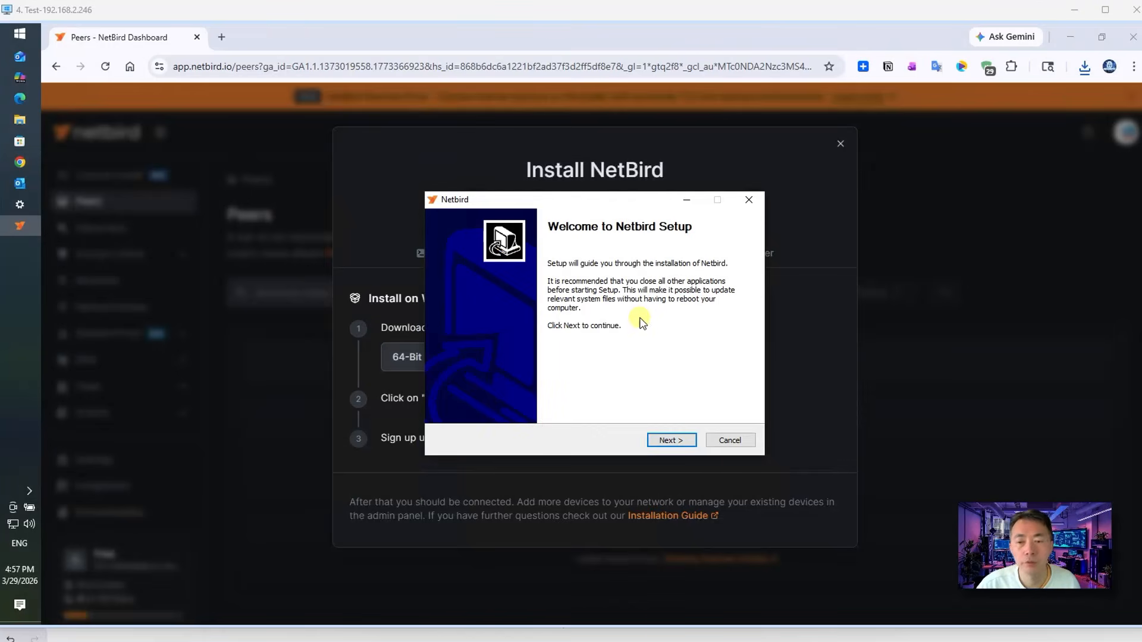
left_click(670, 440)
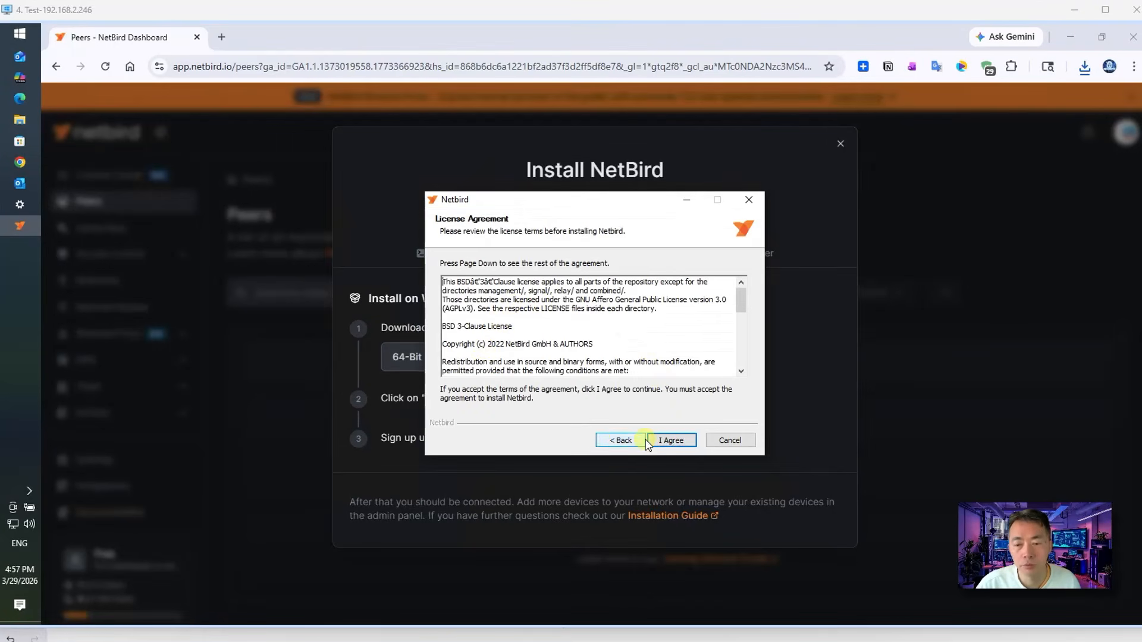
left_click(668, 440)
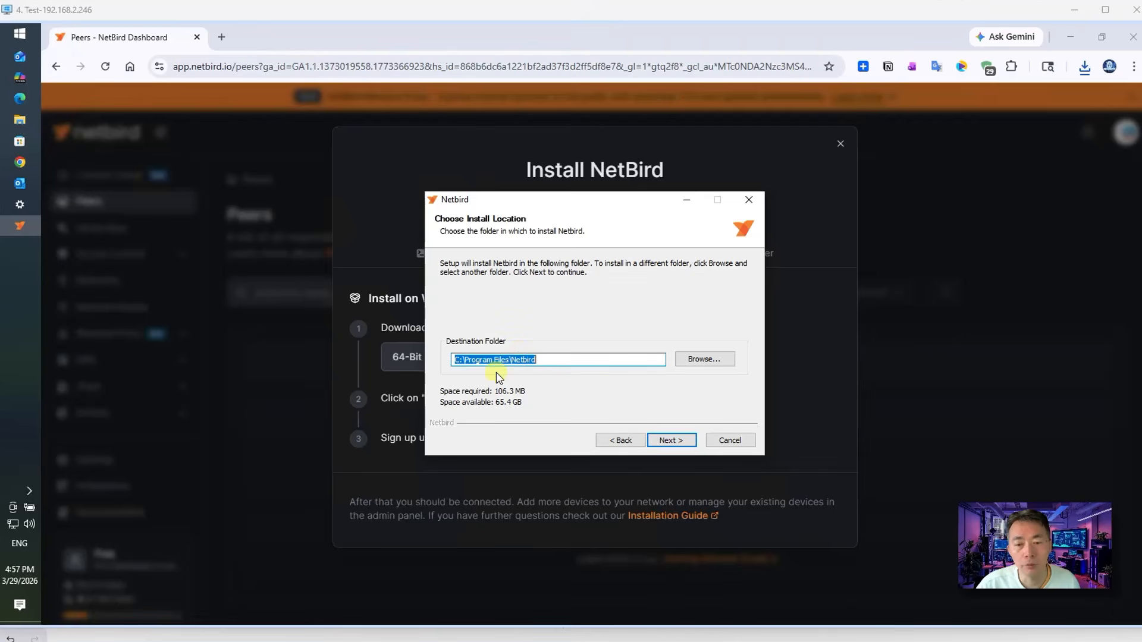
Change the destination drive to D and install NetBird with automatic startup, launching its UI when setup finishes.
left_click(460, 360)
key("BackSpace")
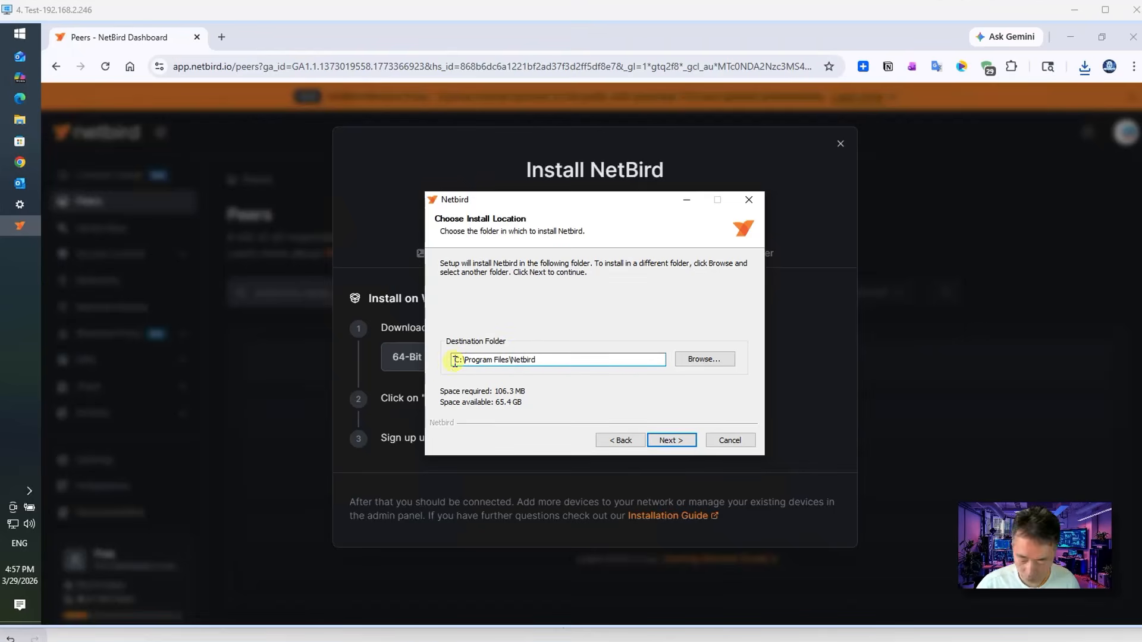
type("D")
left_click(671, 443)
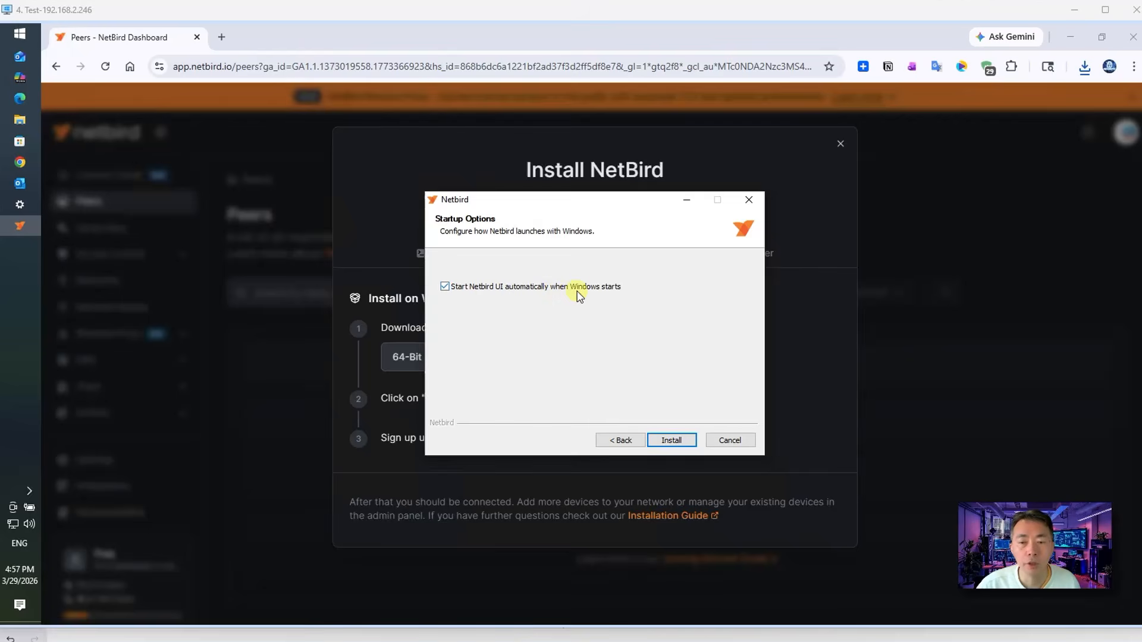
left_click(672, 440)
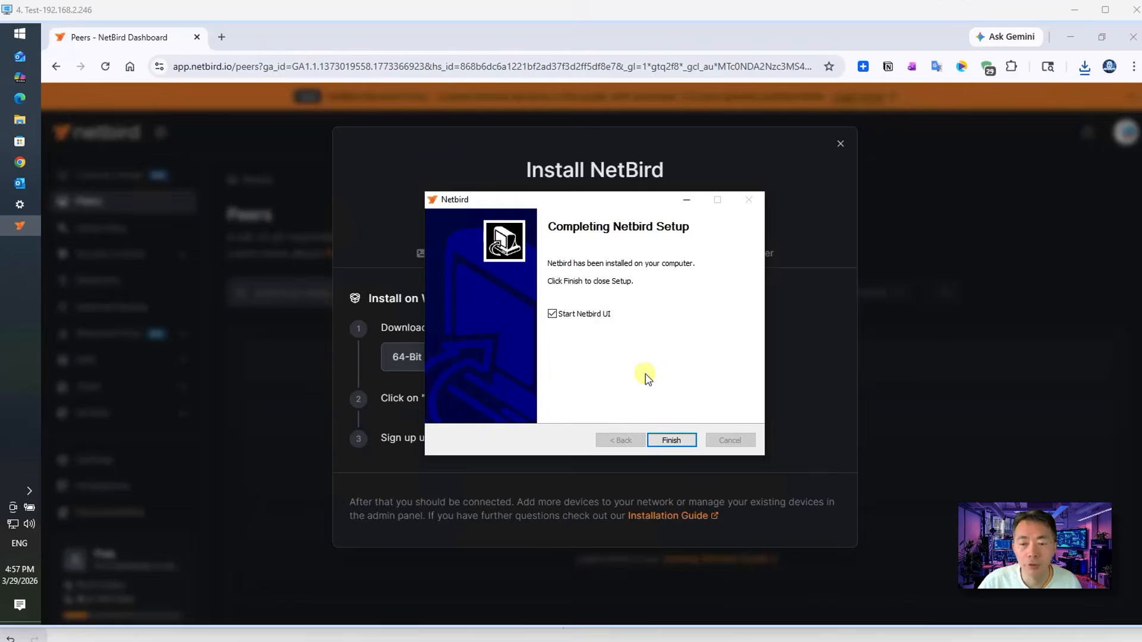
left_click(678, 441)
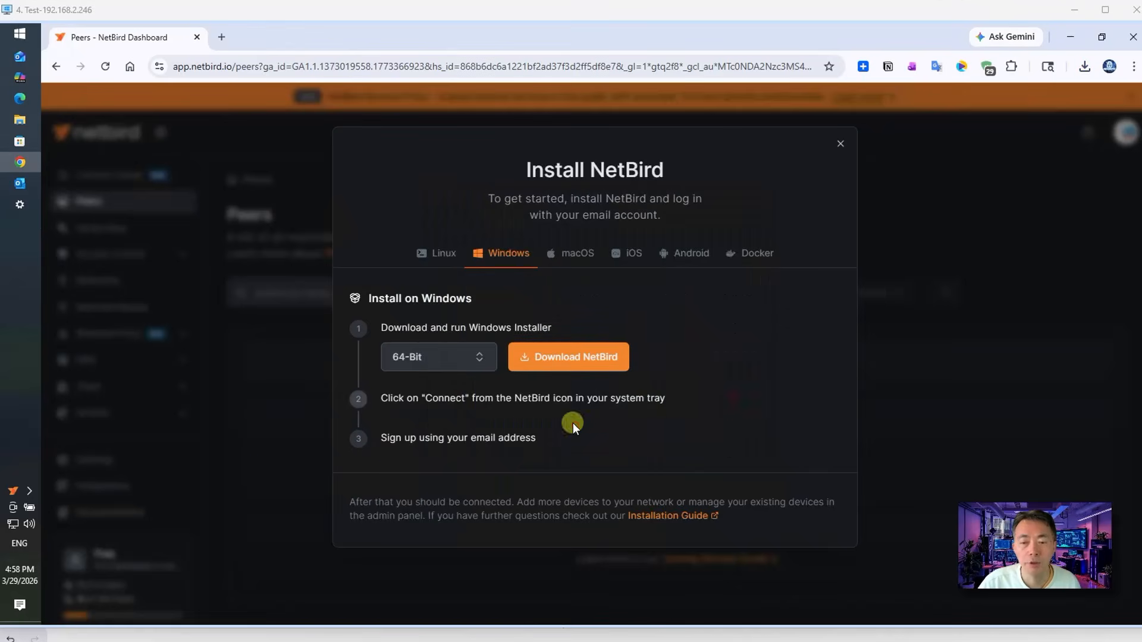
Examine the NetBird client's tray options and its advanced connection, network and SSH settings.
left_click(17, 490)
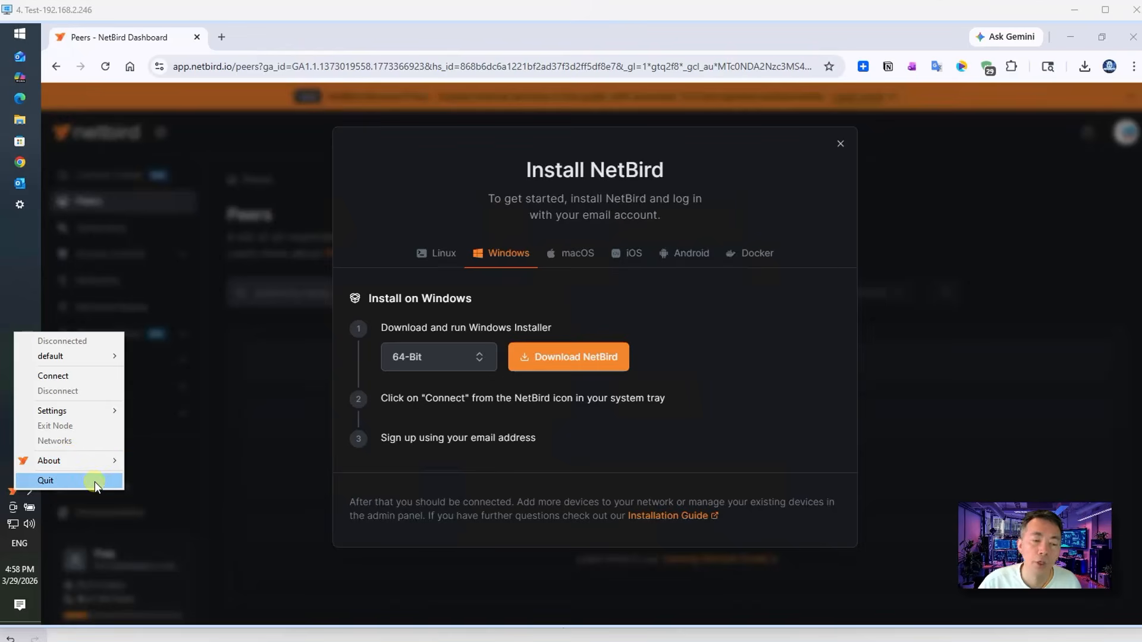
left_click(256, 462)
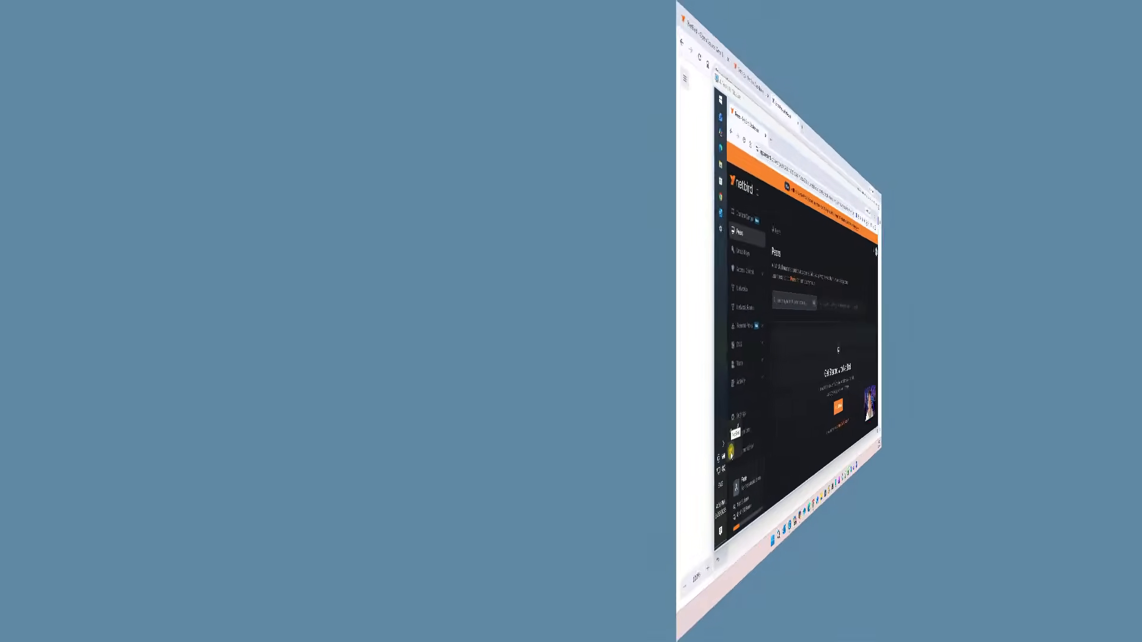
left_click(520, 460)
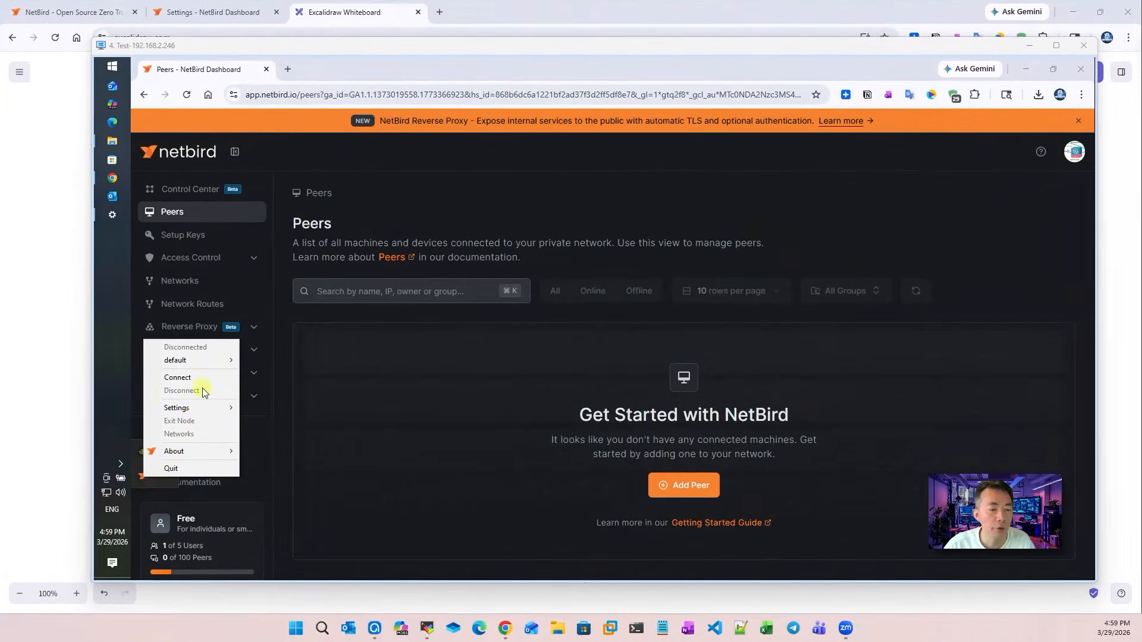
mouse_move(183, 424)
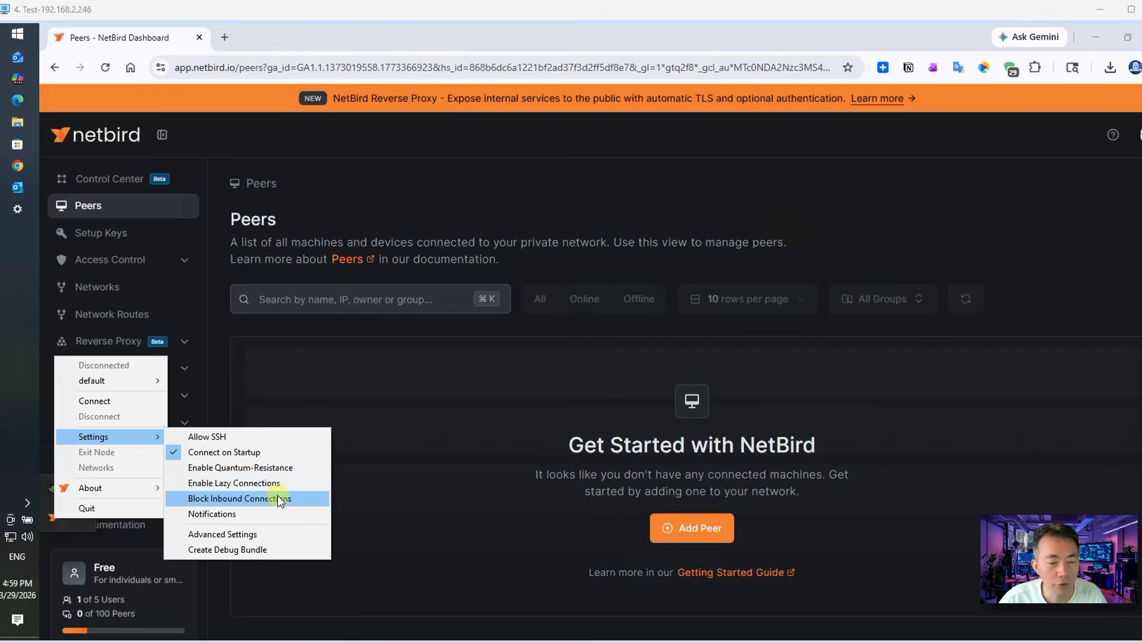
left_click(292, 536)
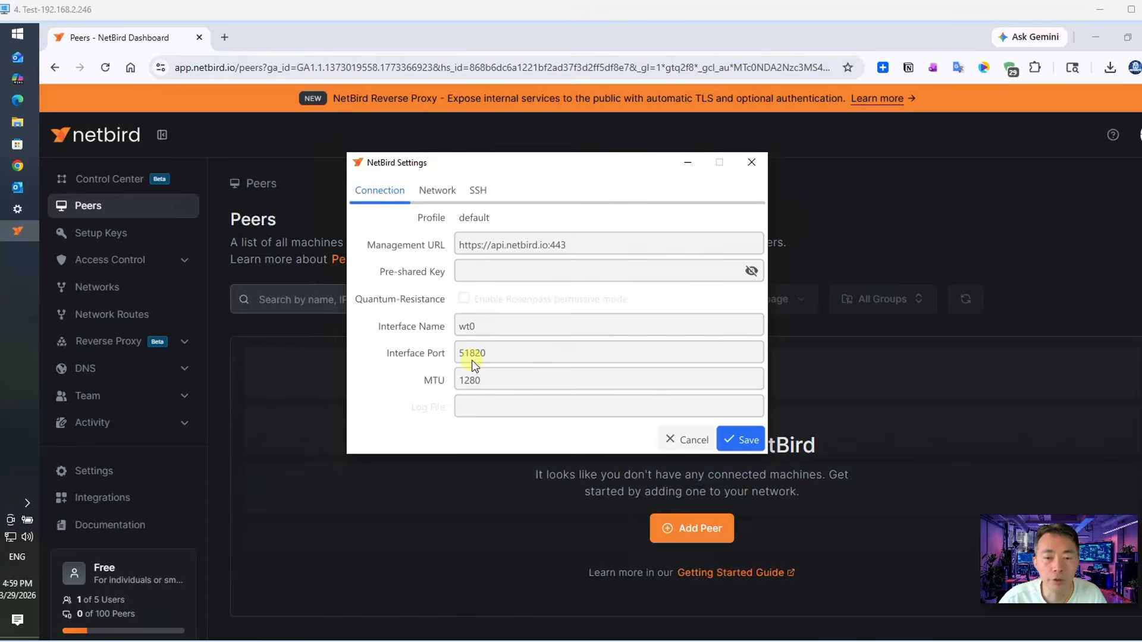
left_click(437, 191)
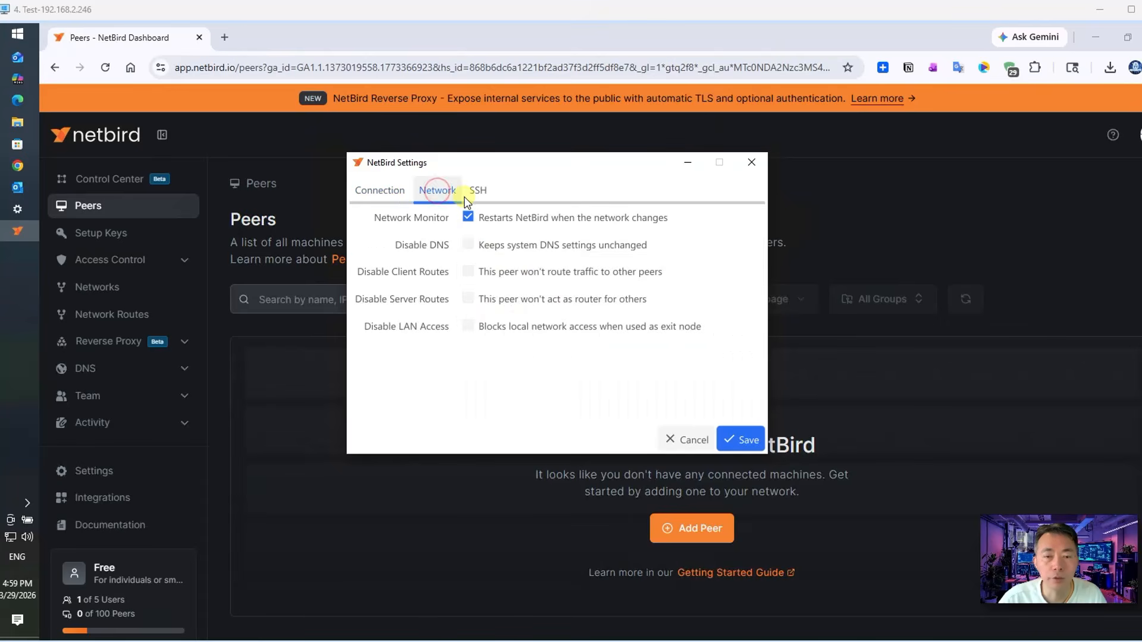
left_click(478, 194)
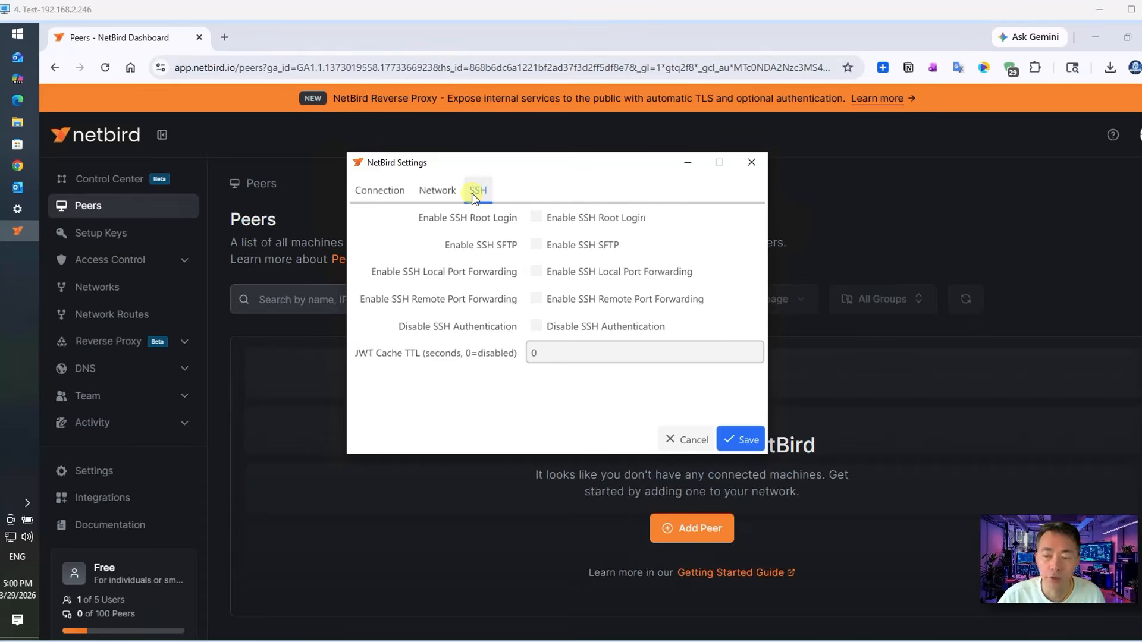
Review the NetBird client's network and connection settings once more and close its settings without saving.
left_click(437, 190)
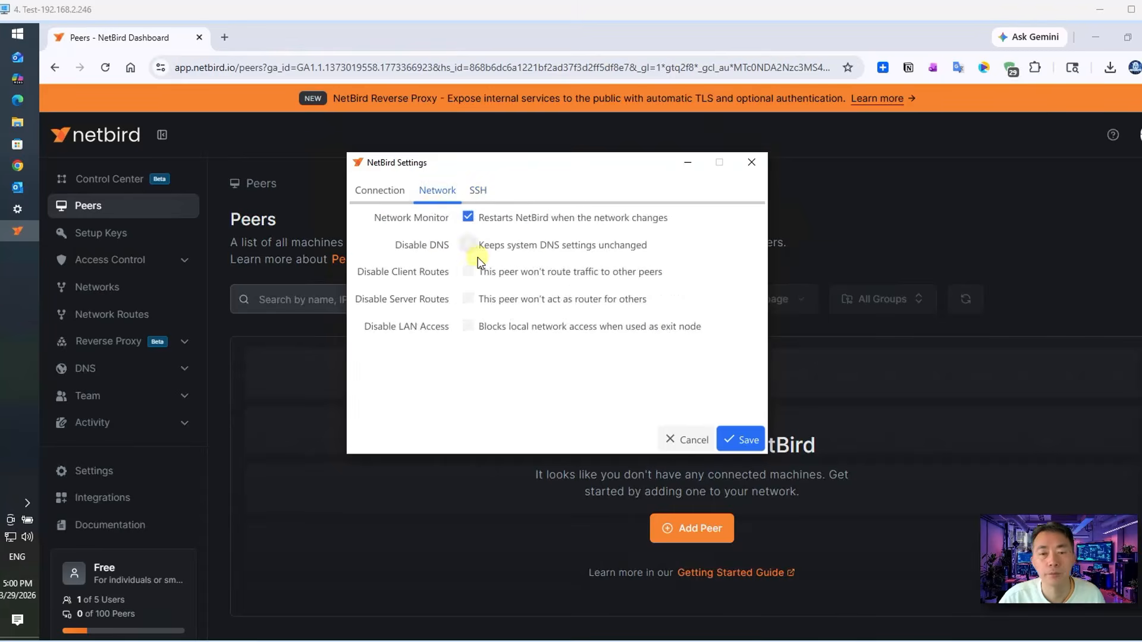
left_click(380, 189)
left_click(692, 440)
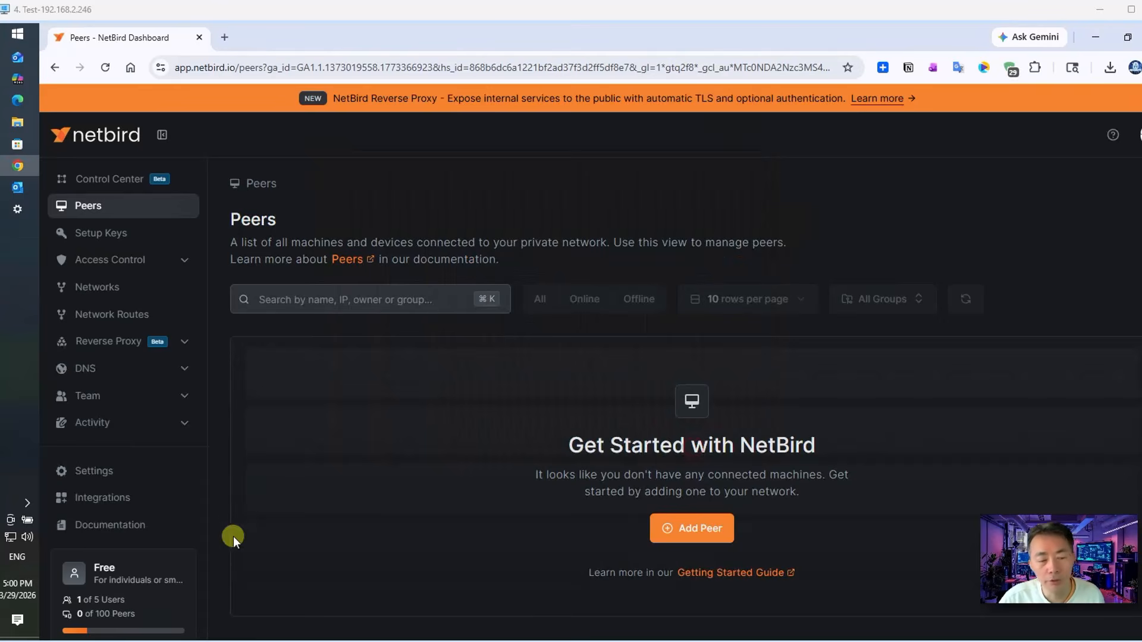
Start the NetBird client's connection from its tray options so its browser sign-in page opens.
left_click(27, 503)
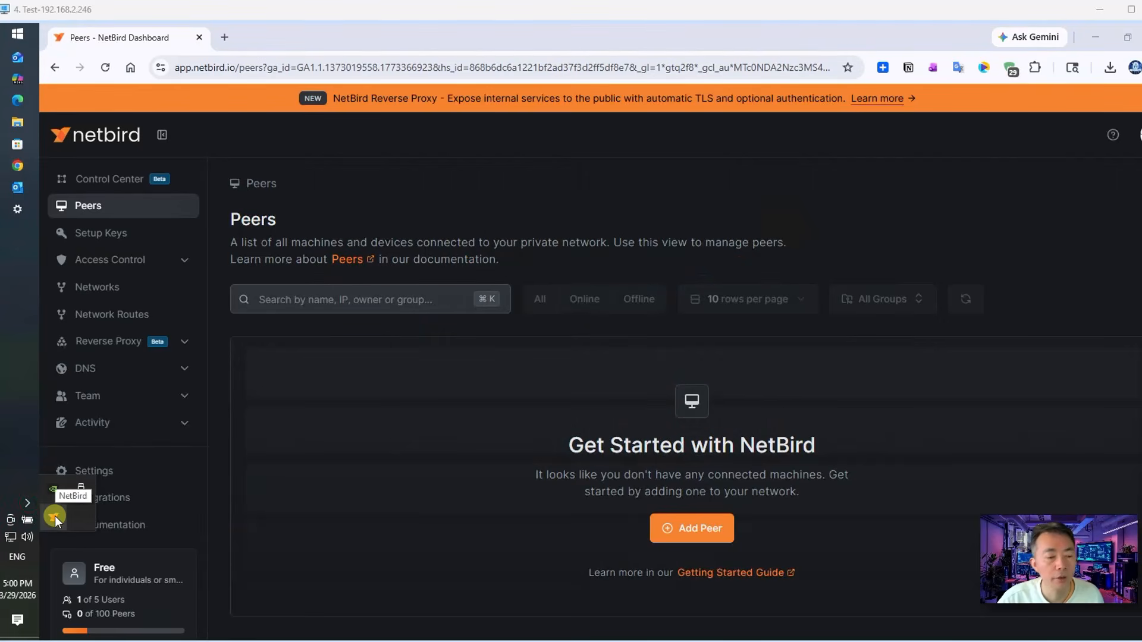
right_click(55, 515)
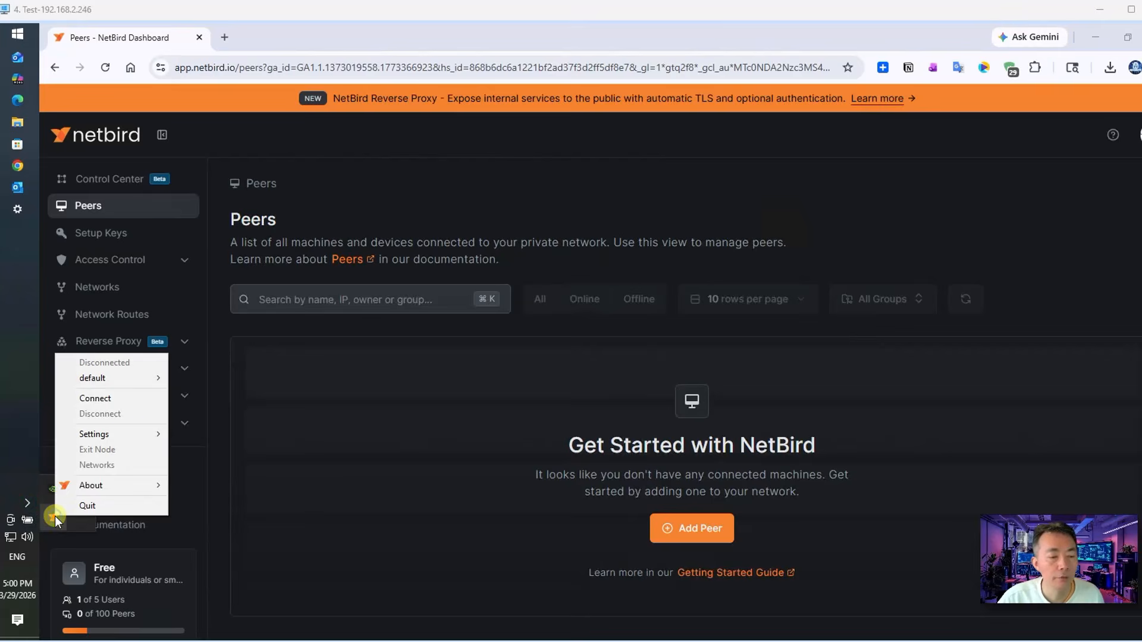
left_click(140, 402)
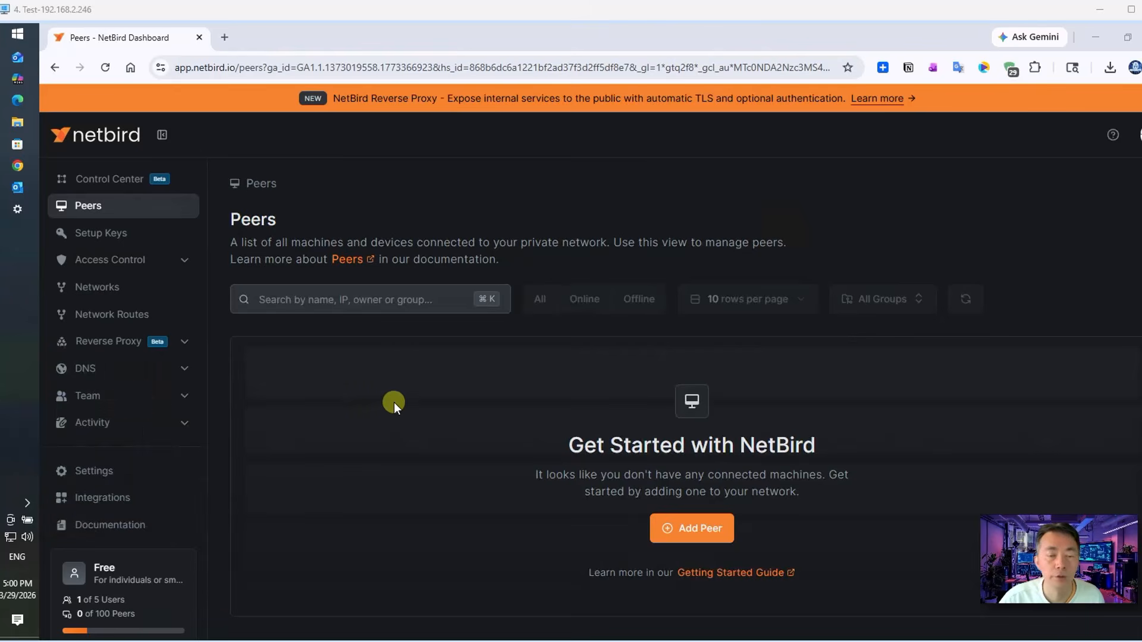
left_click(33, 504)
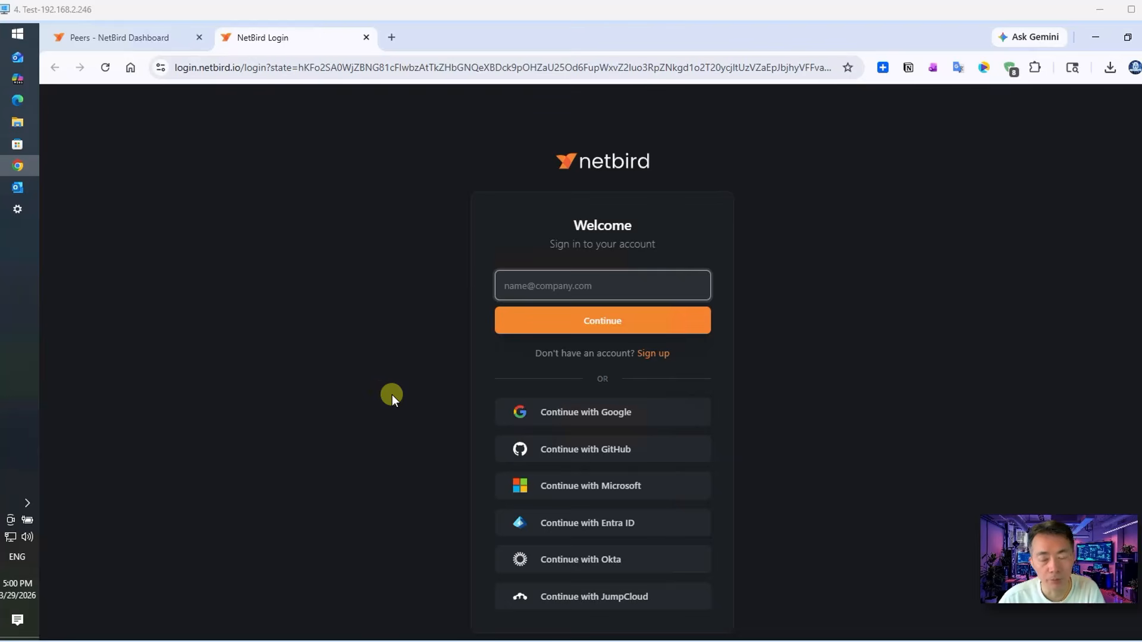
Sign in to NetBird with the Google account and authorize Netbird PKCE CLI to access the profile and email.
left_click(592, 419)
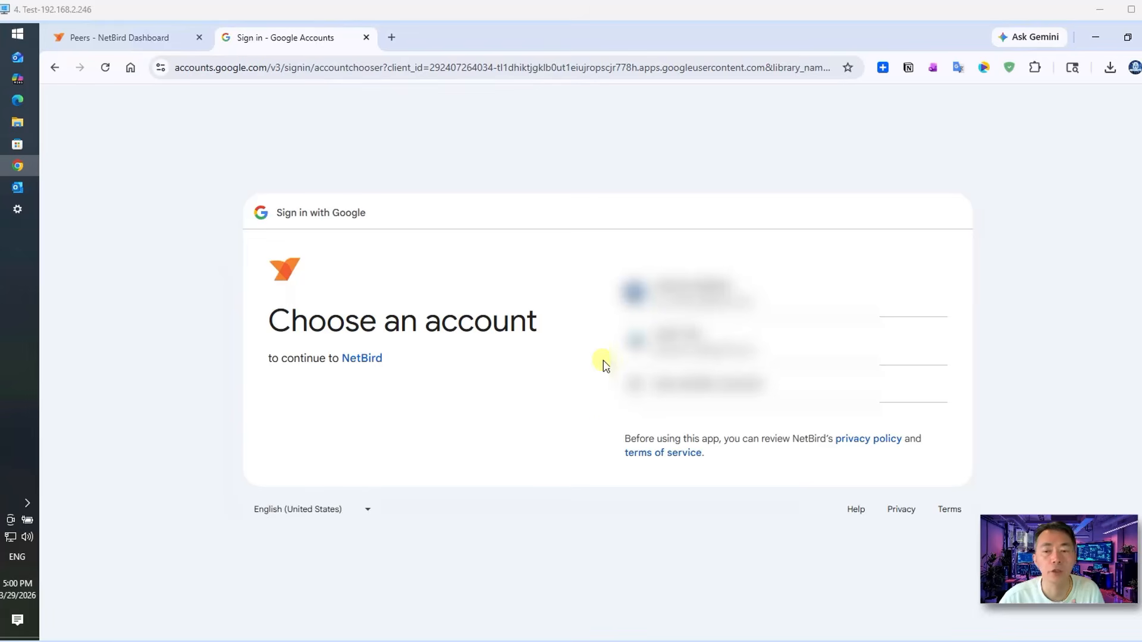
left_click(703, 344)
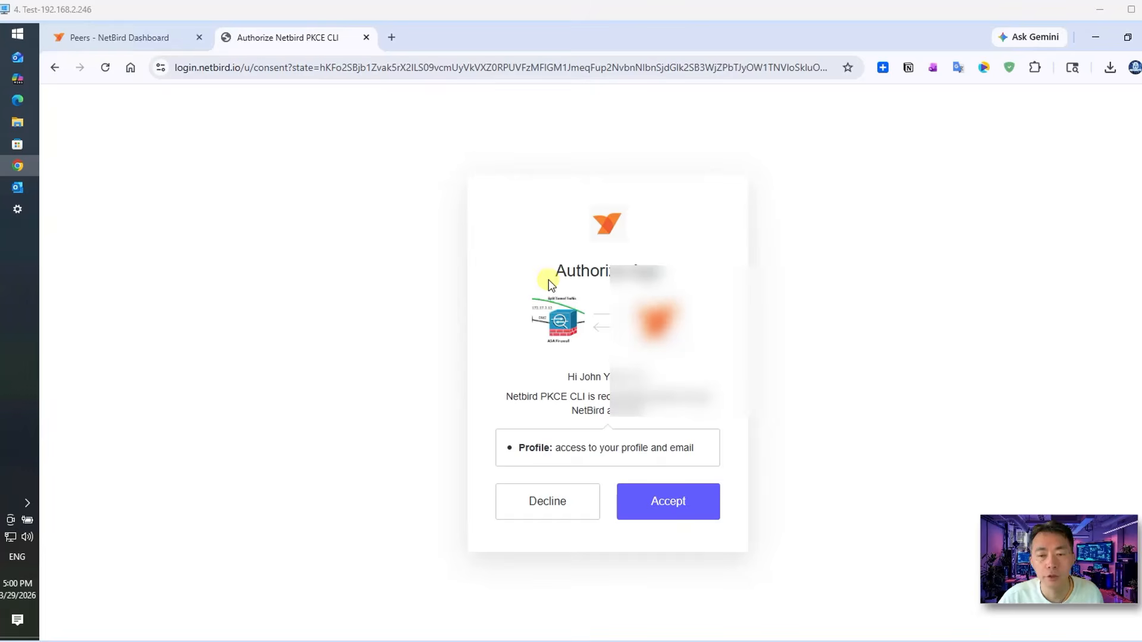
left_click_drag(548, 277, 595, 321)
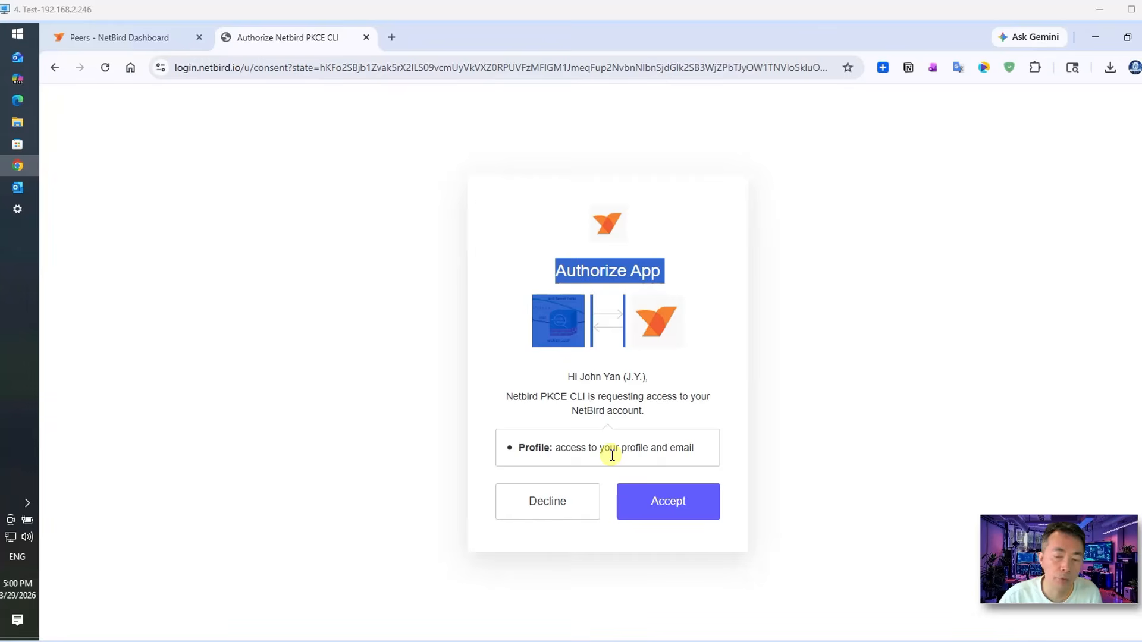
left_click(677, 501)
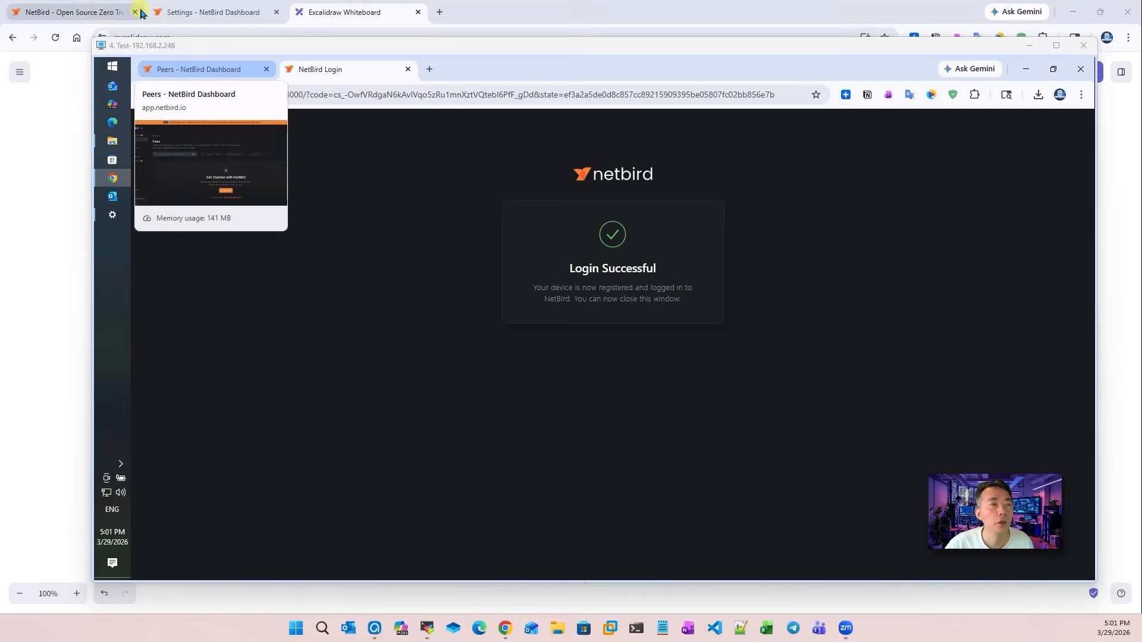
Switch to the host computer's NetBird dashboard and open an RDP connection to the z600 peer from the Peers list.
left_click(178, 11)
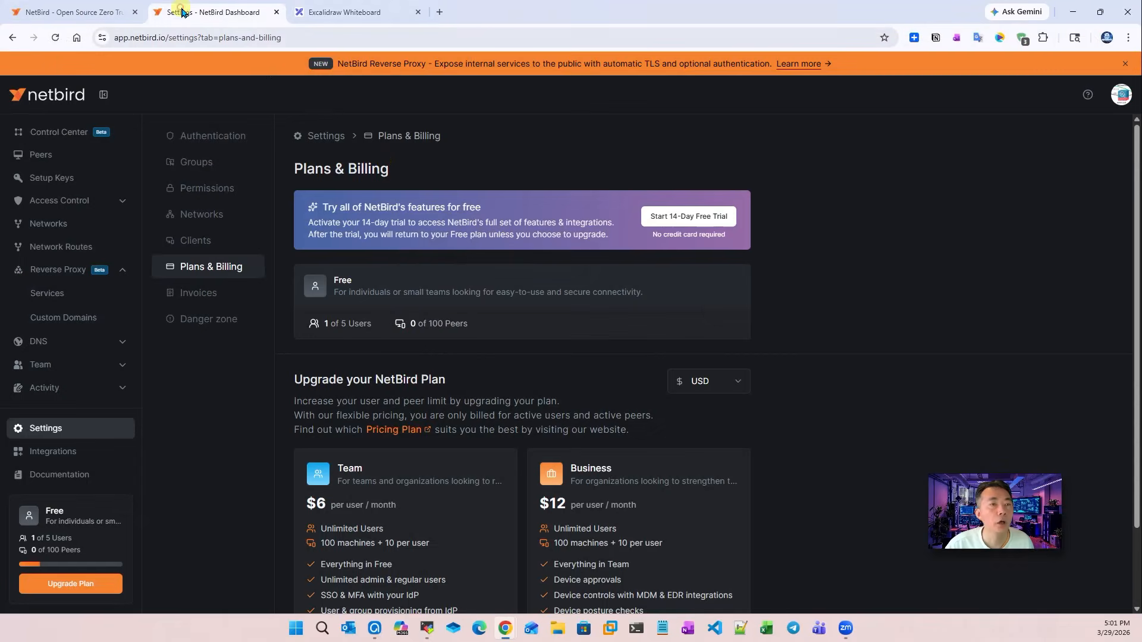
left_click(76, 158)
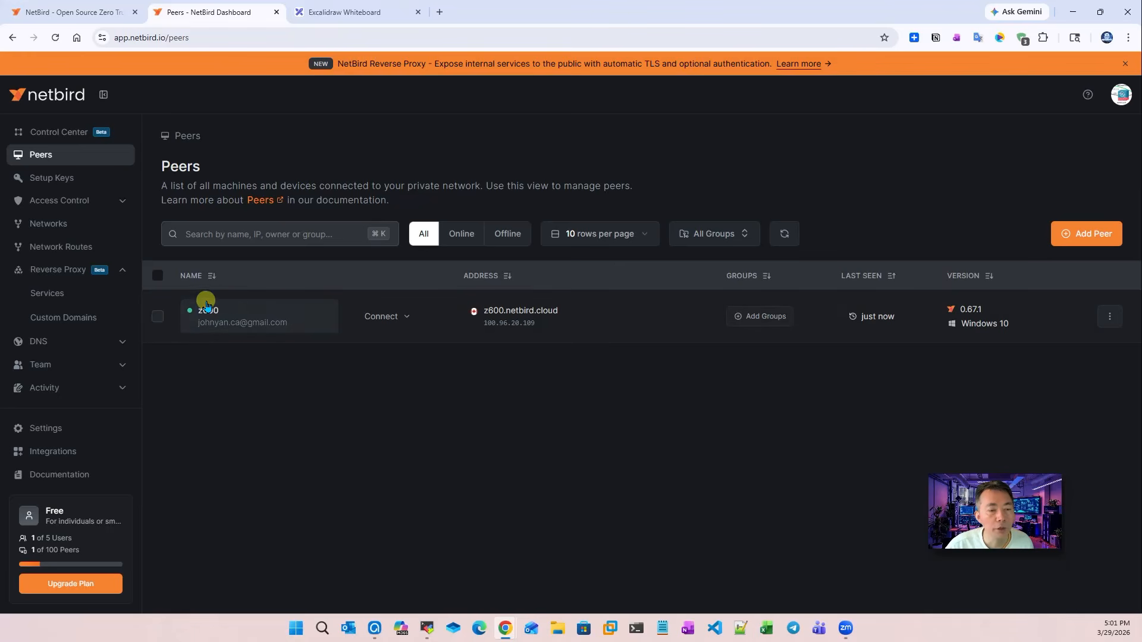
left_click(407, 317)
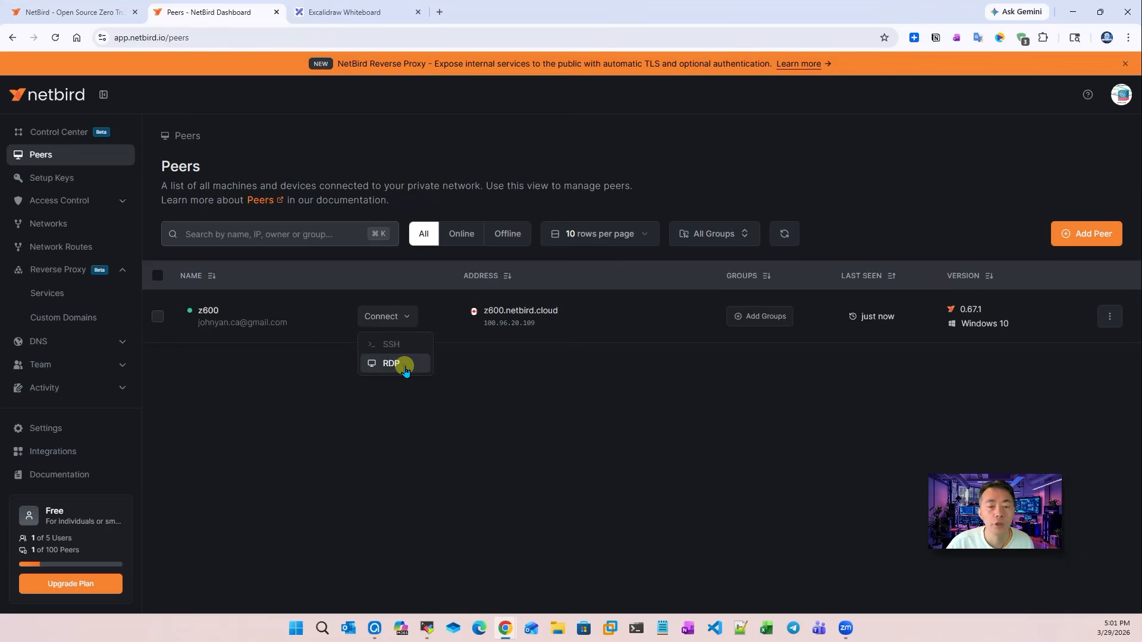
left_click(405, 367)
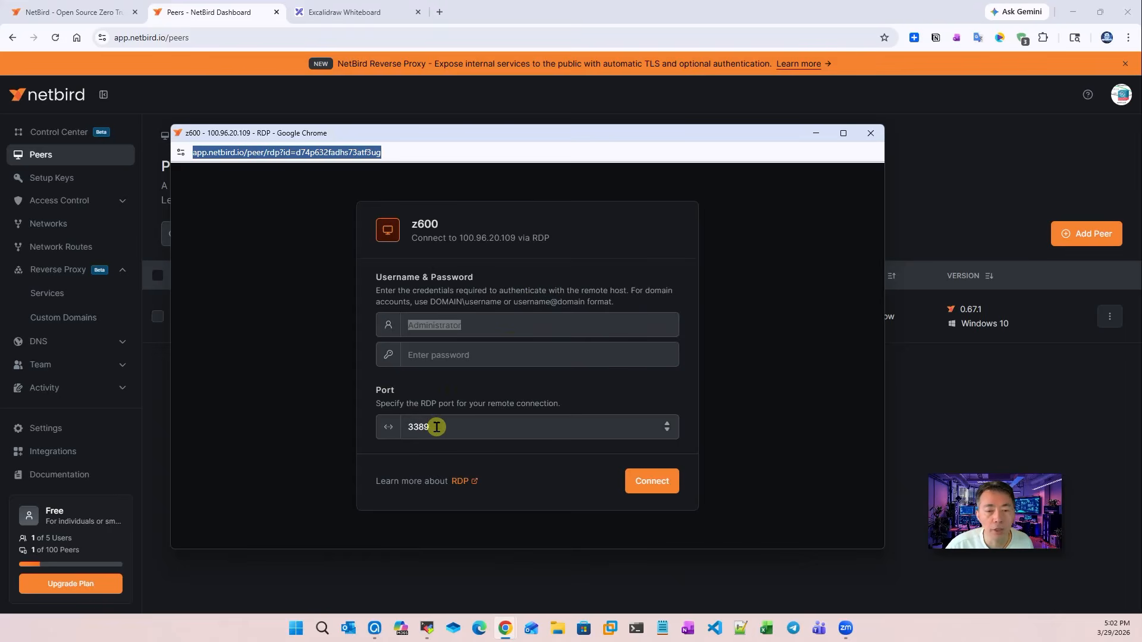
View the open Test-192.168.2.246 remote desktop session and minimize it again.
mouse_move(428, 627)
left_click(503, 585)
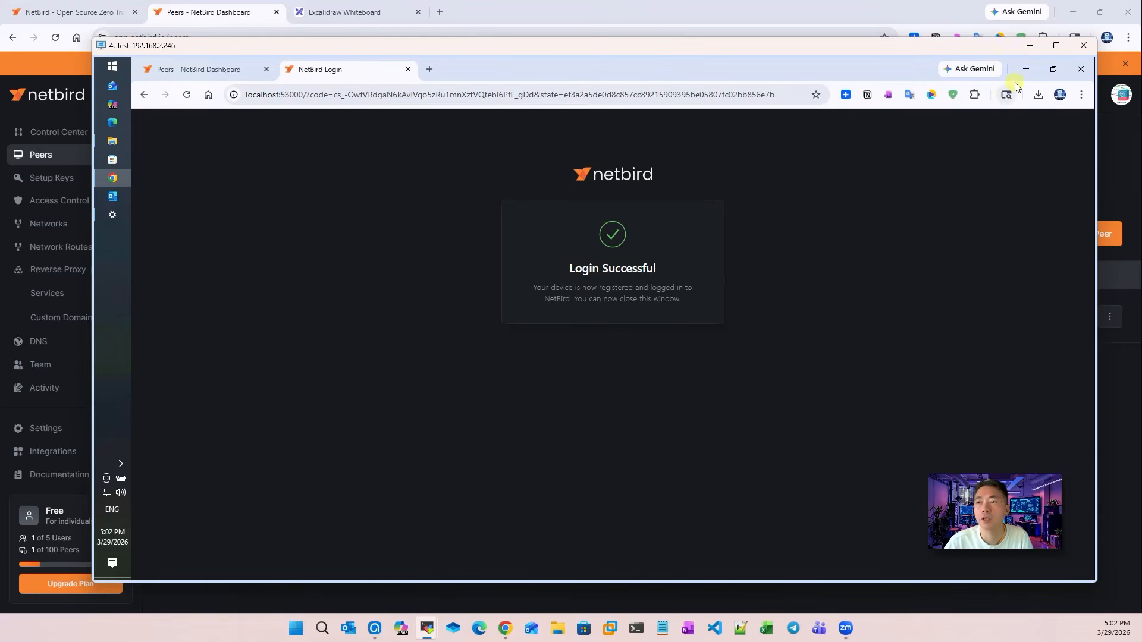
left_click(1029, 45)
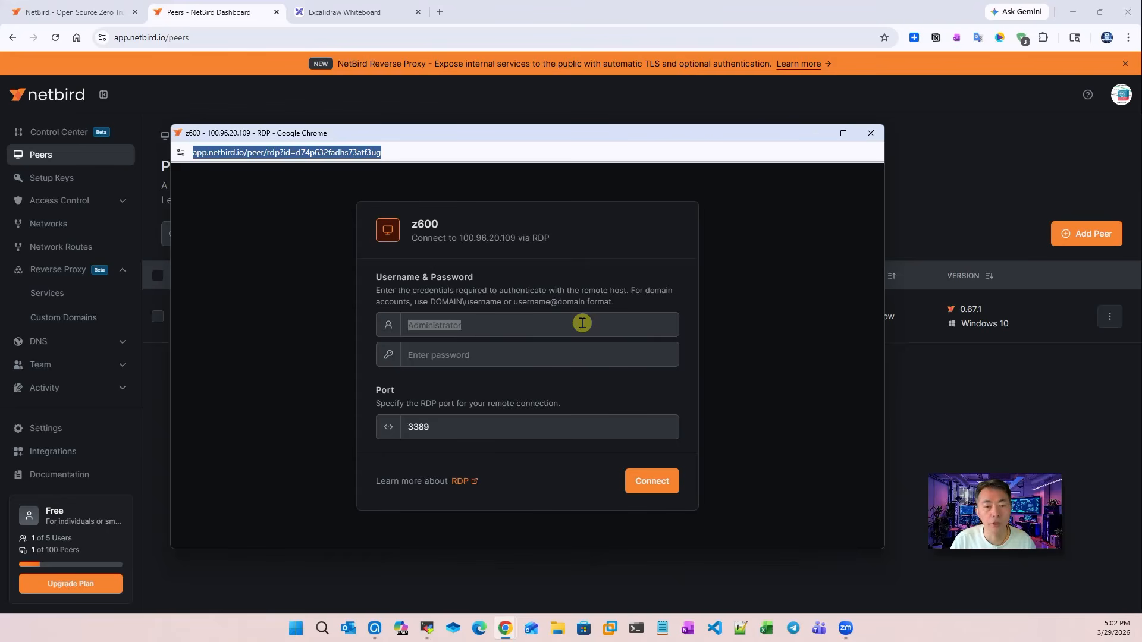
Arrange the NetBird dashboard and the z600 RDP login window side by side.
left_click(582, 323)
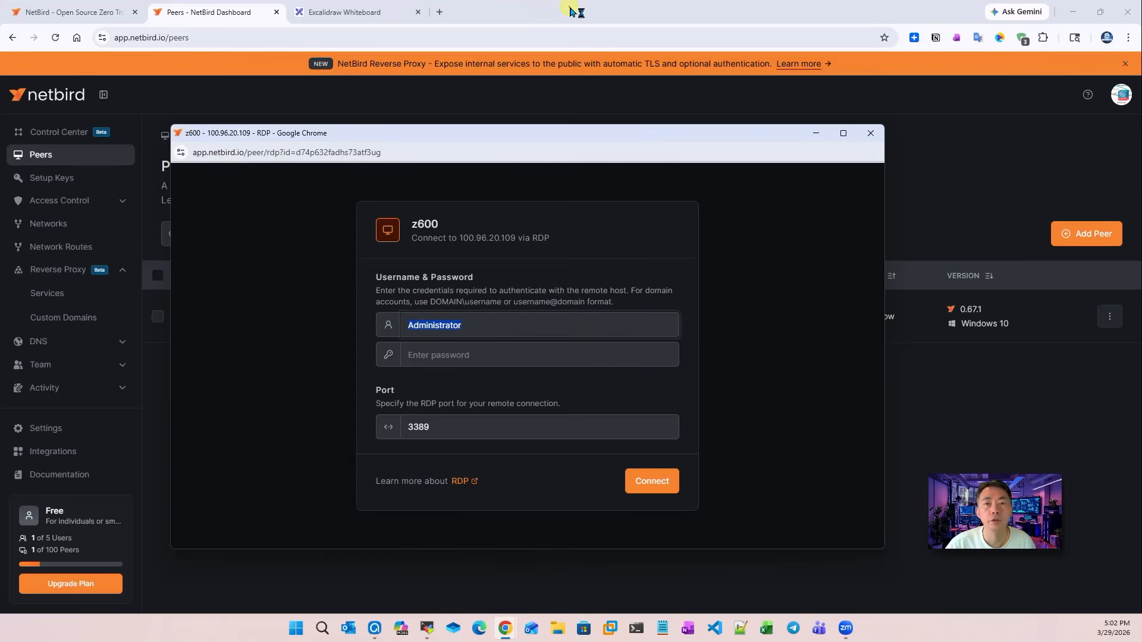
left_click_drag(573, 11, 293, 47)
left_click(630, 132)
left_click_drag(639, 136, 989, 89)
left_click_drag(782, 87, 744, 93)
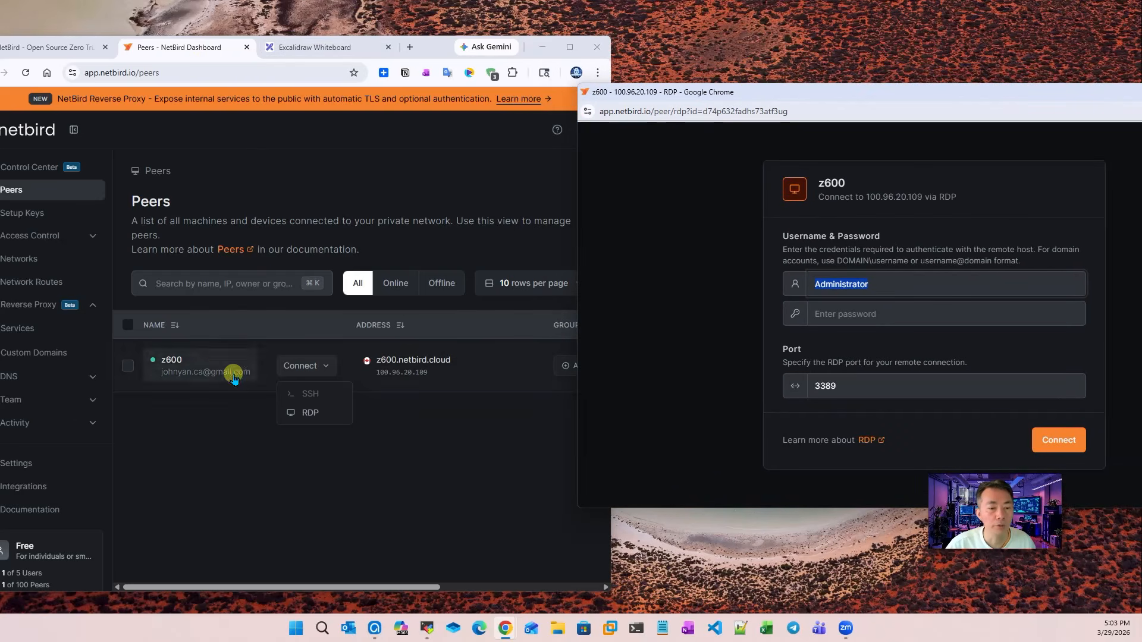
Bring up the Test-192.168.2.246 session and position it behind the z600 RDP window so both can be seen.
mouse_move(238, 365)
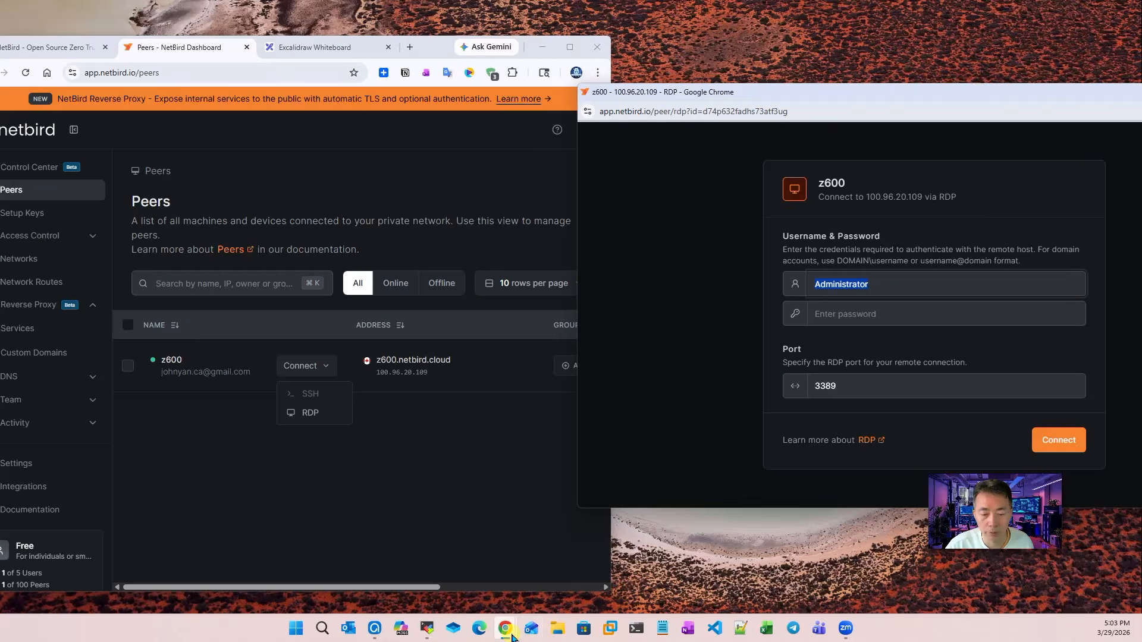
mouse_move(512, 636)
mouse_move(427, 628)
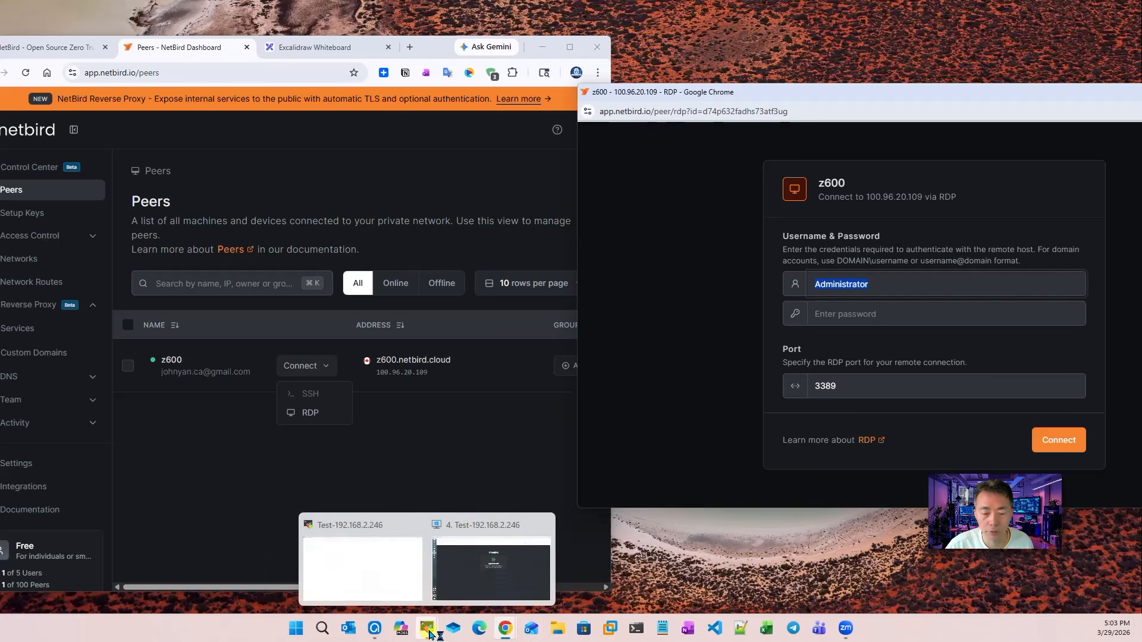
left_click(490, 570)
left_click_drag(615, 36, 483, 29)
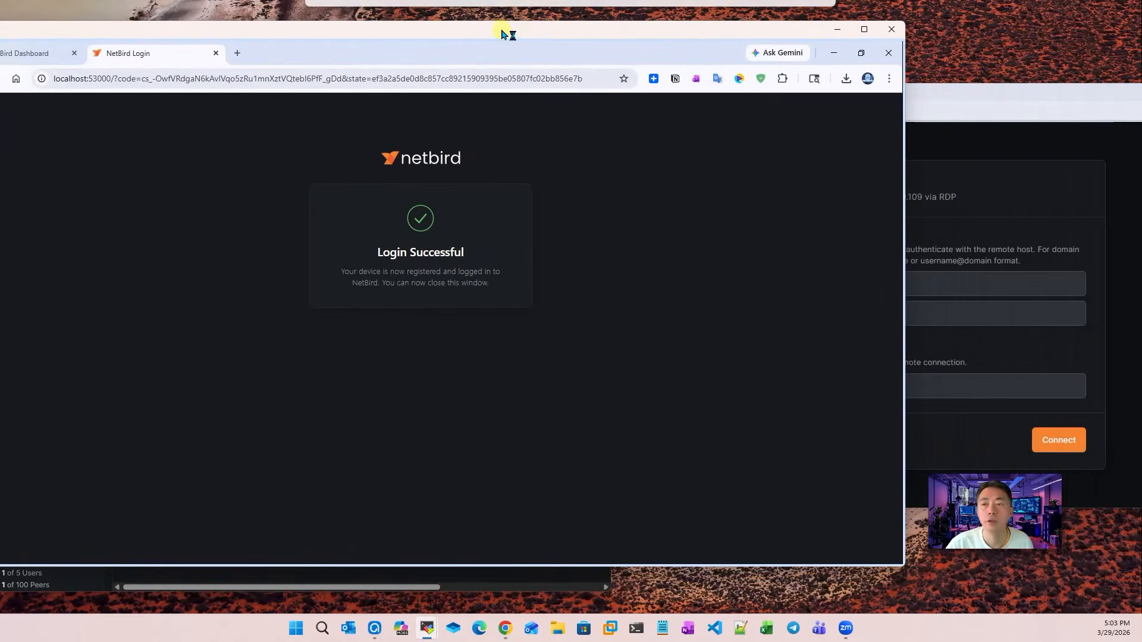
left_click(957, 96)
left_click_drag(936, 89, 903, 98)
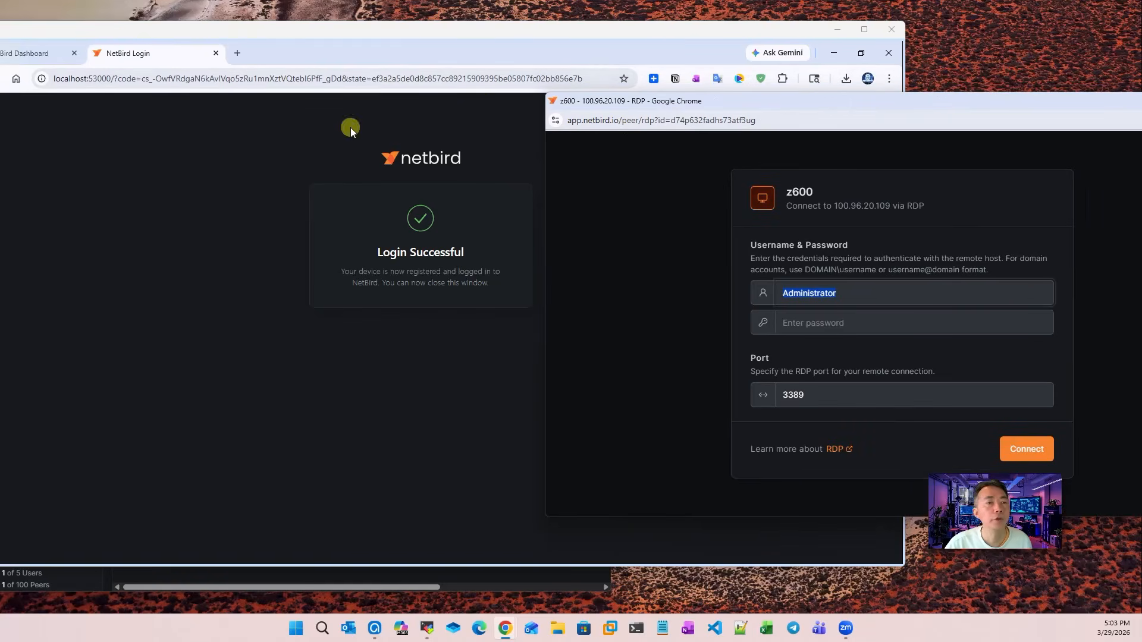
left_click_drag(268, 28, 351, 47)
left_click(1023, 107)
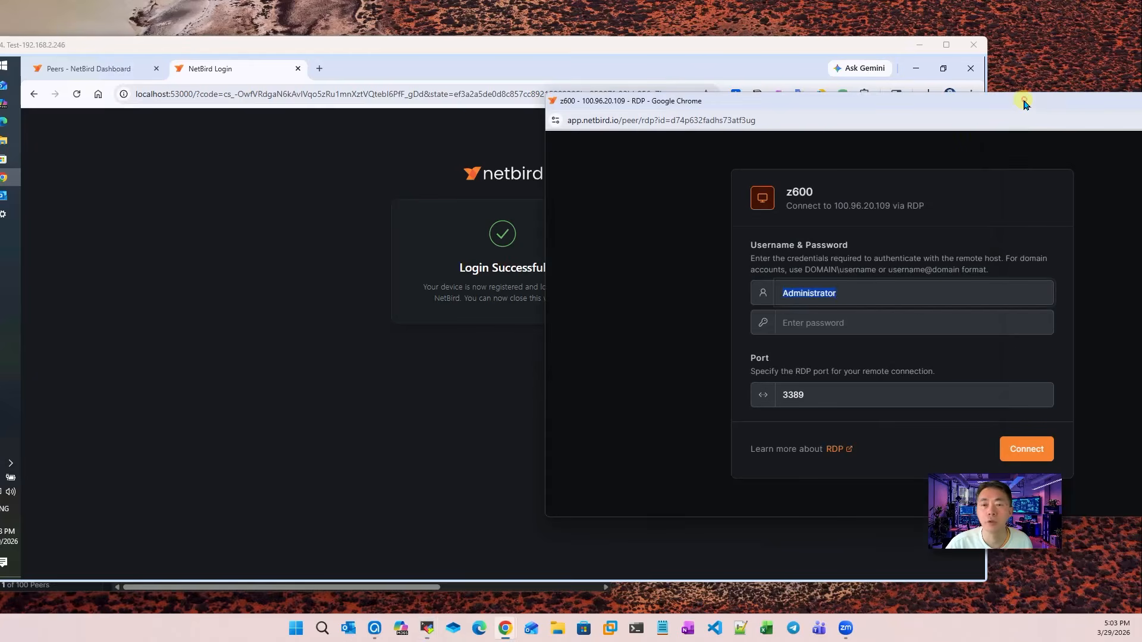
Connect to z600 over RDP with the account's username and password, and accept its certificate as always trusted.
left_click_drag(869, 298, 749, 303)
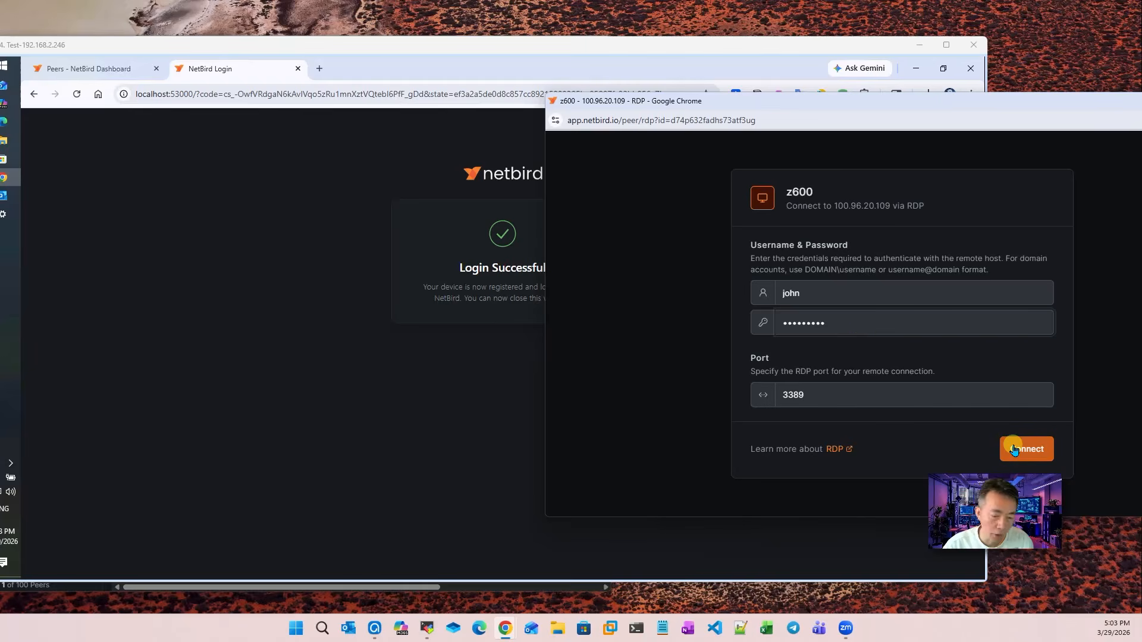
left_click(1014, 450)
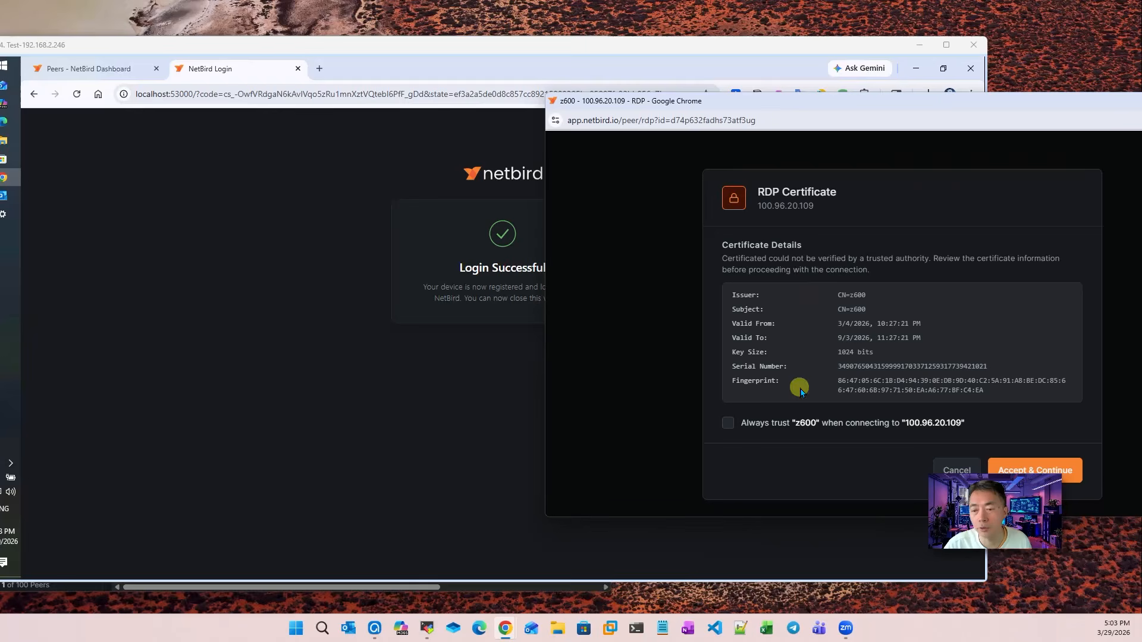
left_click(730, 423)
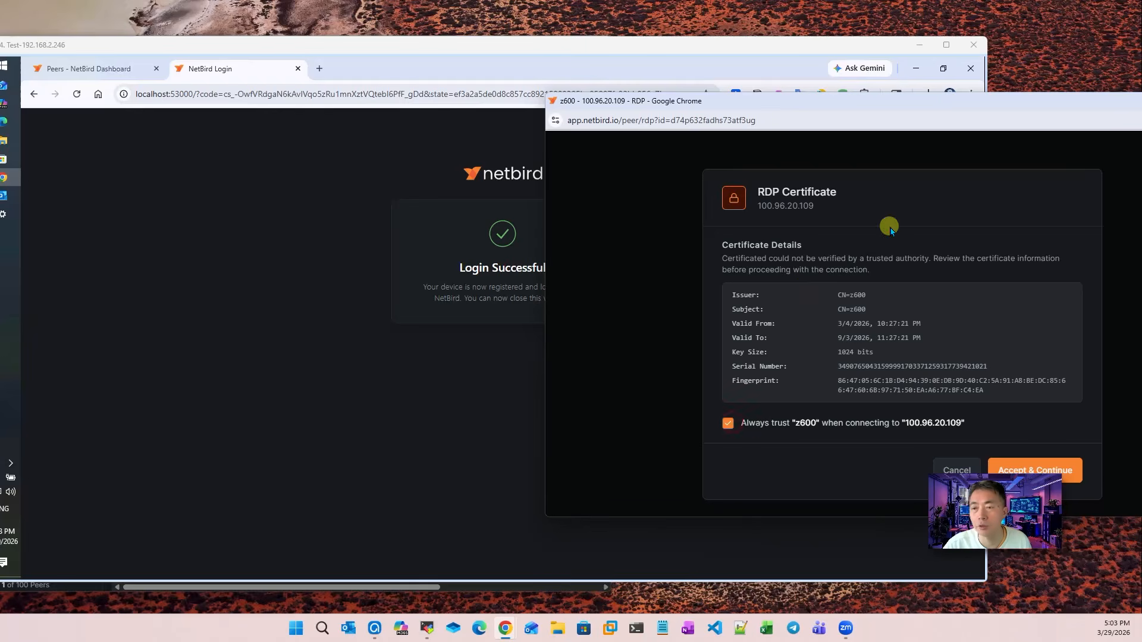
left_click_drag(914, 104, 905, 49)
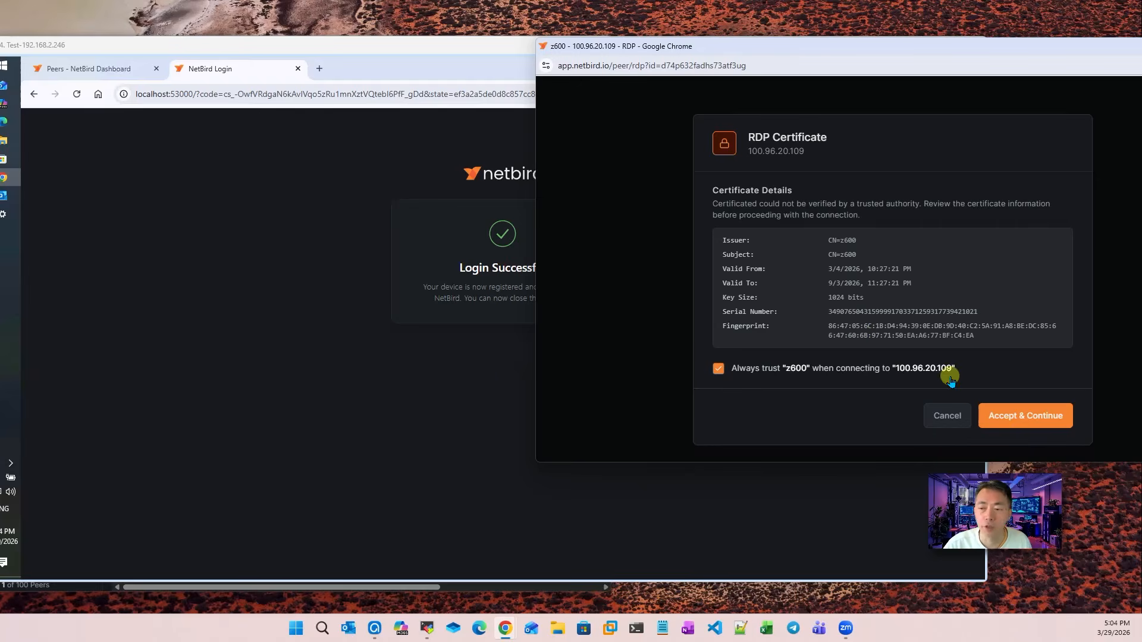
left_click(1010, 415)
left_click(997, 394)
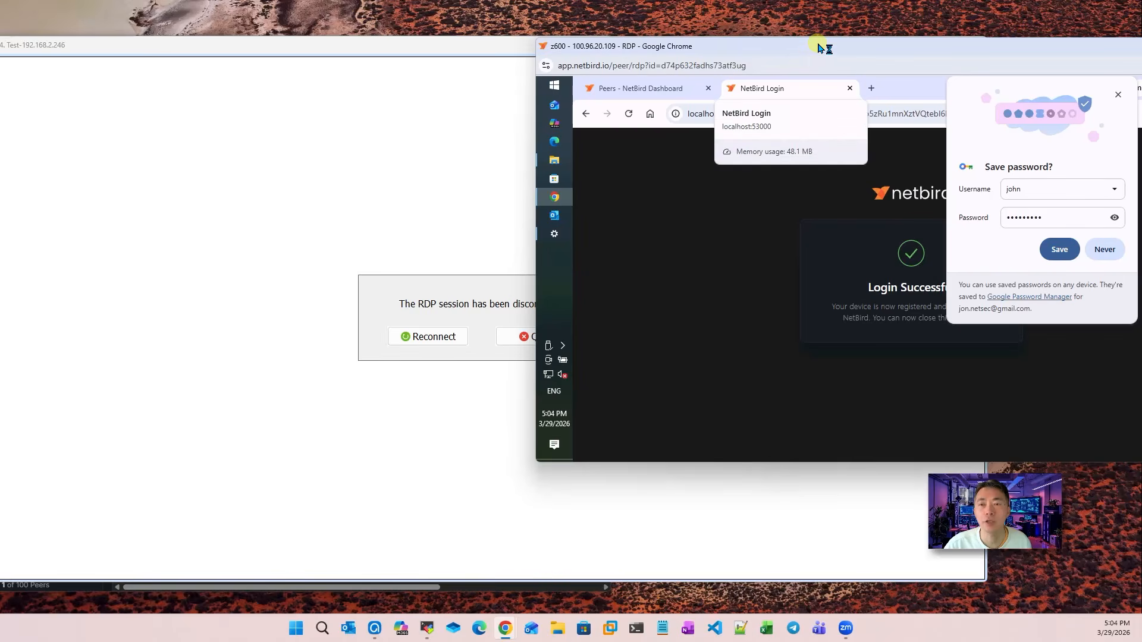
Save the RDP login in the browser's password manager and check the Windows specifications on the remote z600 desktop.
left_click_drag(818, 48, 463, 85)
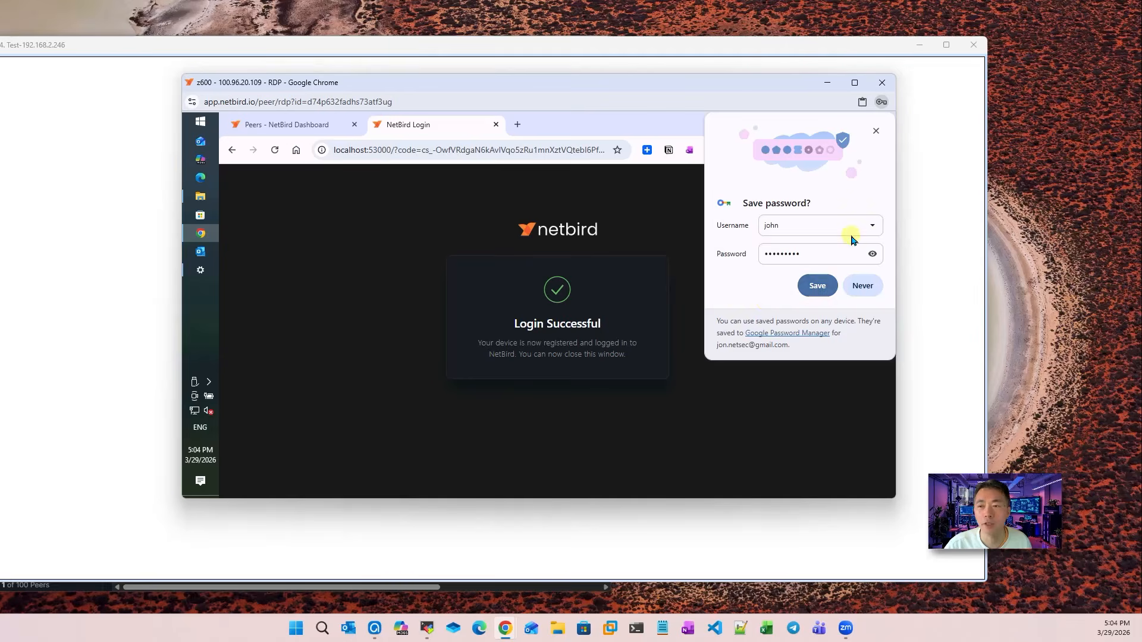
left_click(817, 286)
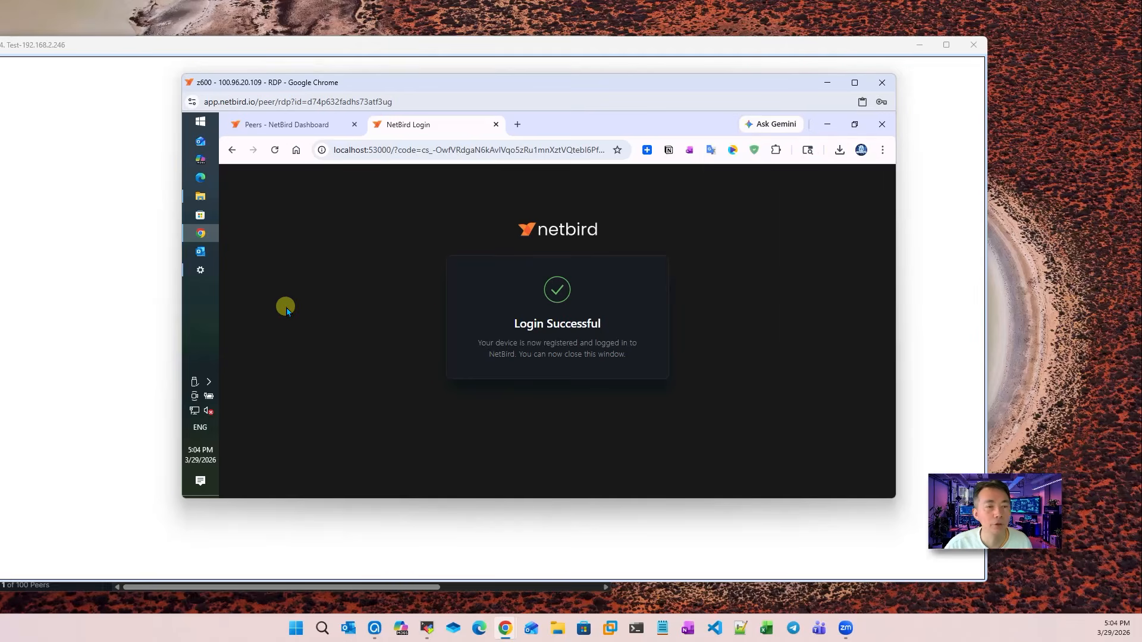
left_click(208, 272)
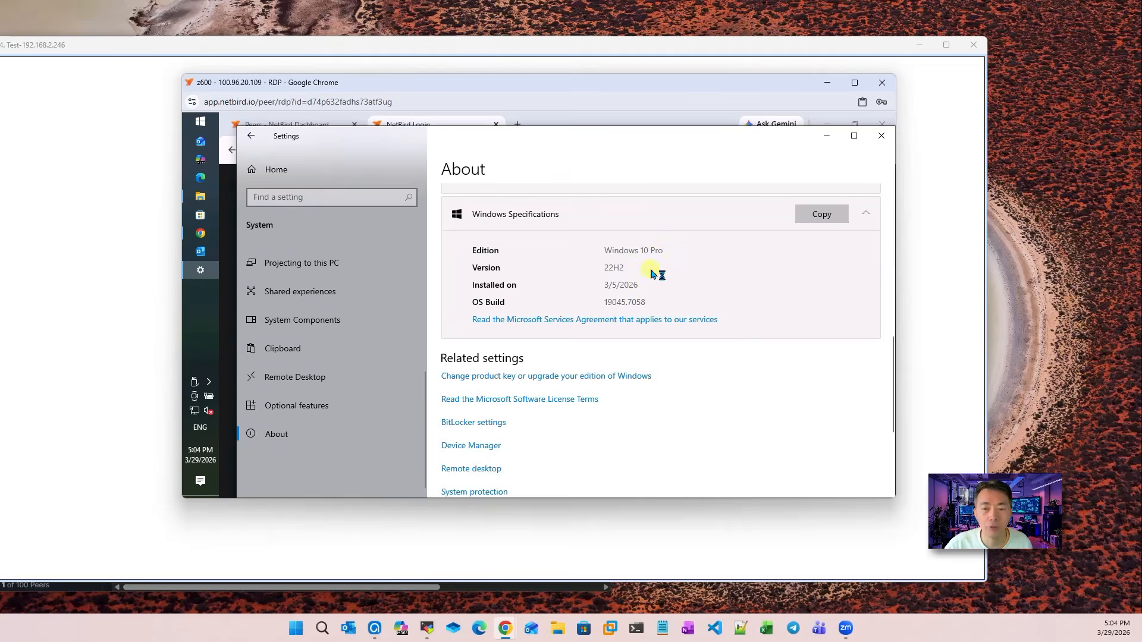
left_click(881, 137)
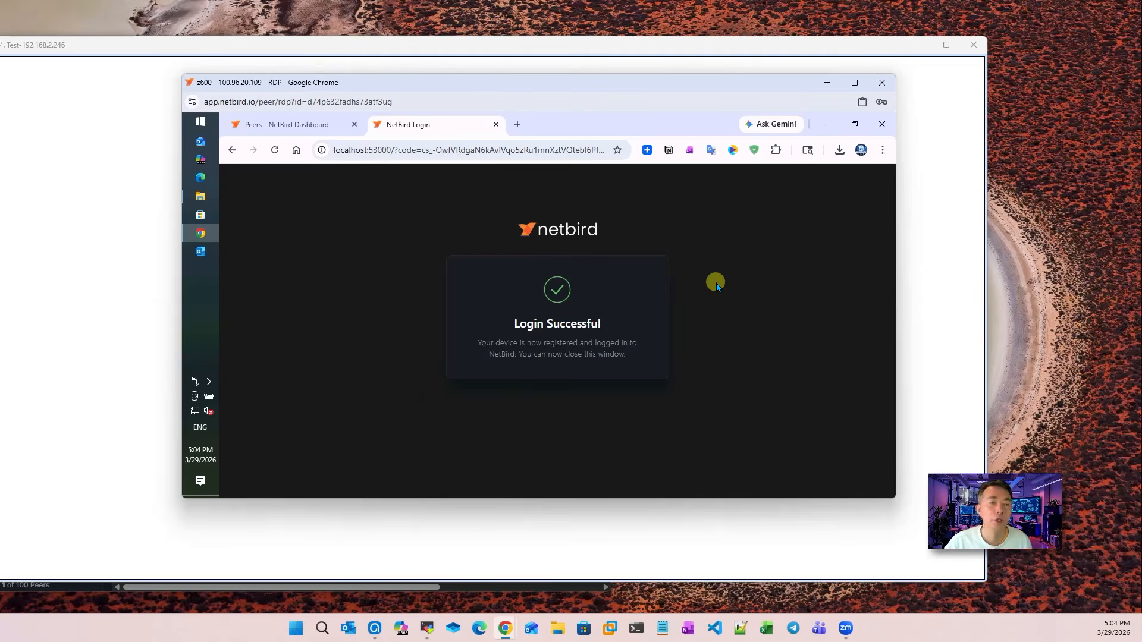
Check the Peers list and plan usage in the remote desktop's NetBird dashboard, and open its authentication settings.
left_click(299, 125)
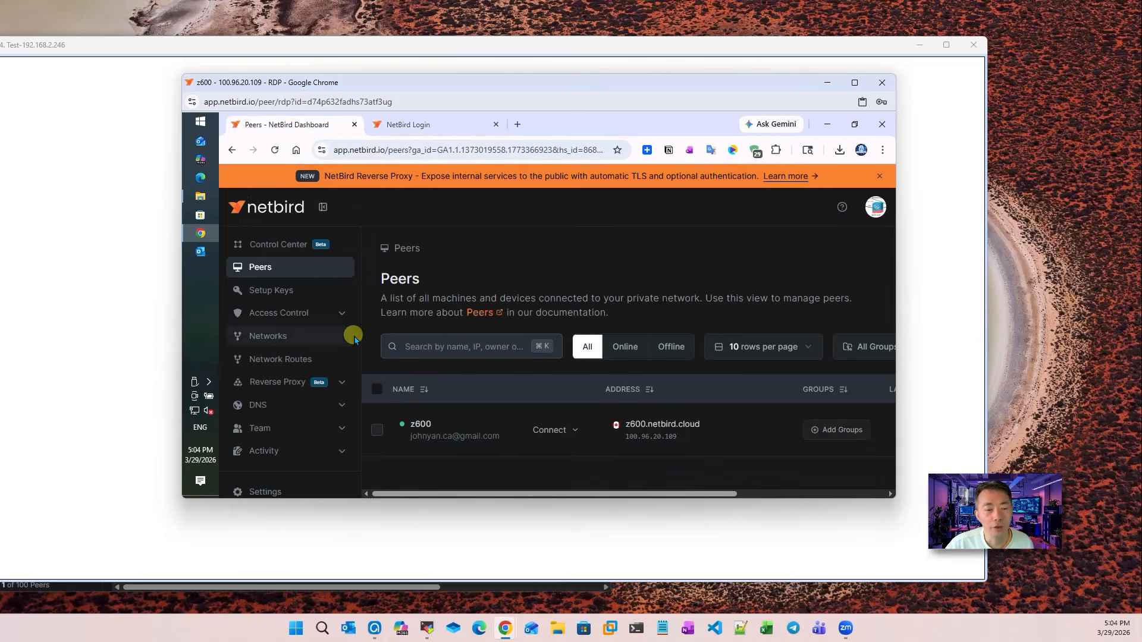
scroll(348, 357, "down", 2)
scroll(345, 383, "down", 1)
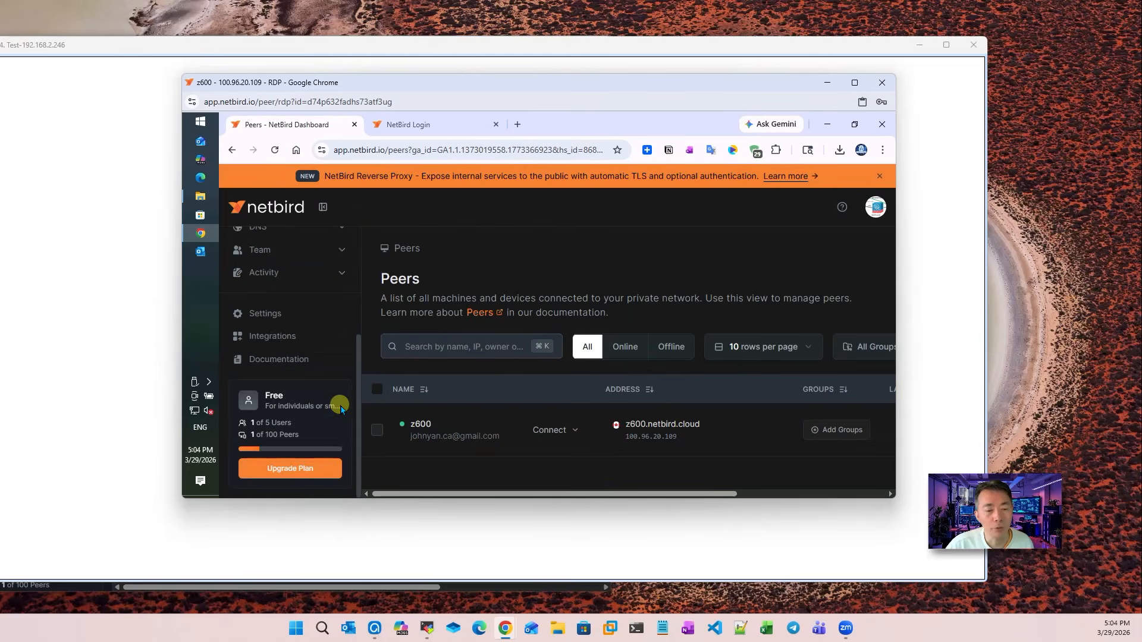
left_click(302, 316)
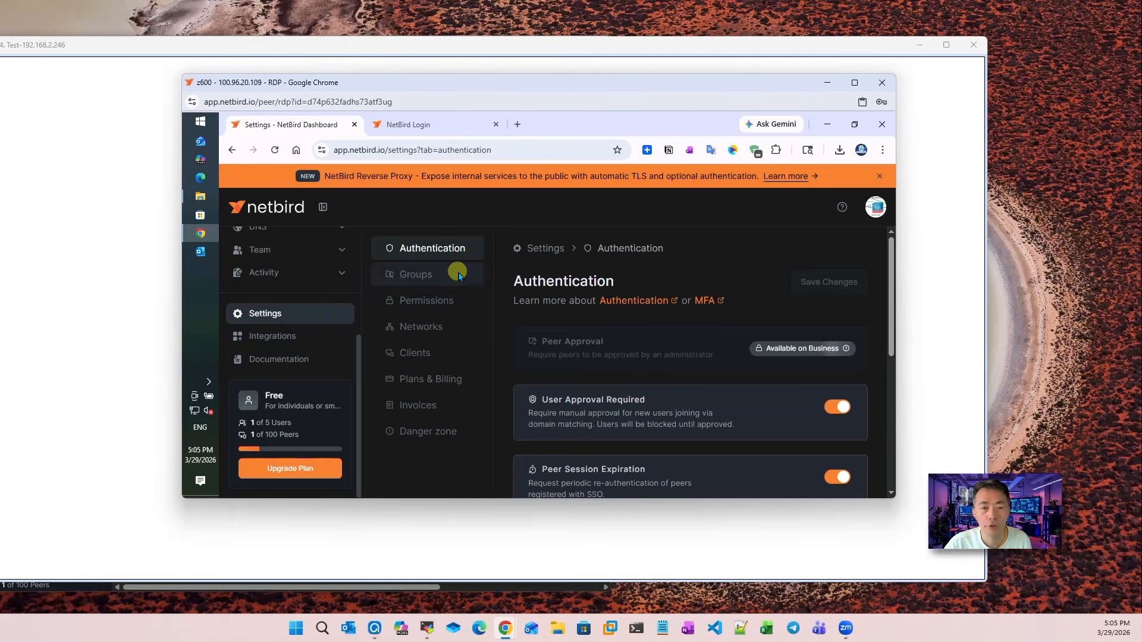
Change the session expiration unit to Days in the authentication settings and turn off Peer Session Expiration.
left_click(280, 310)
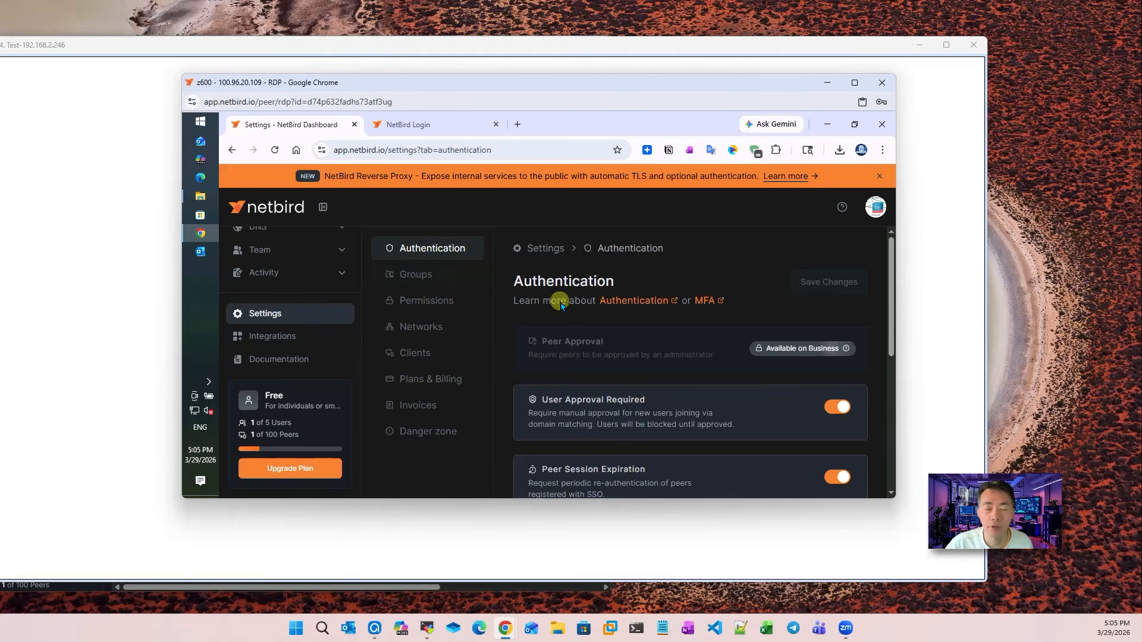
scroll(653, 345, "down", 3)
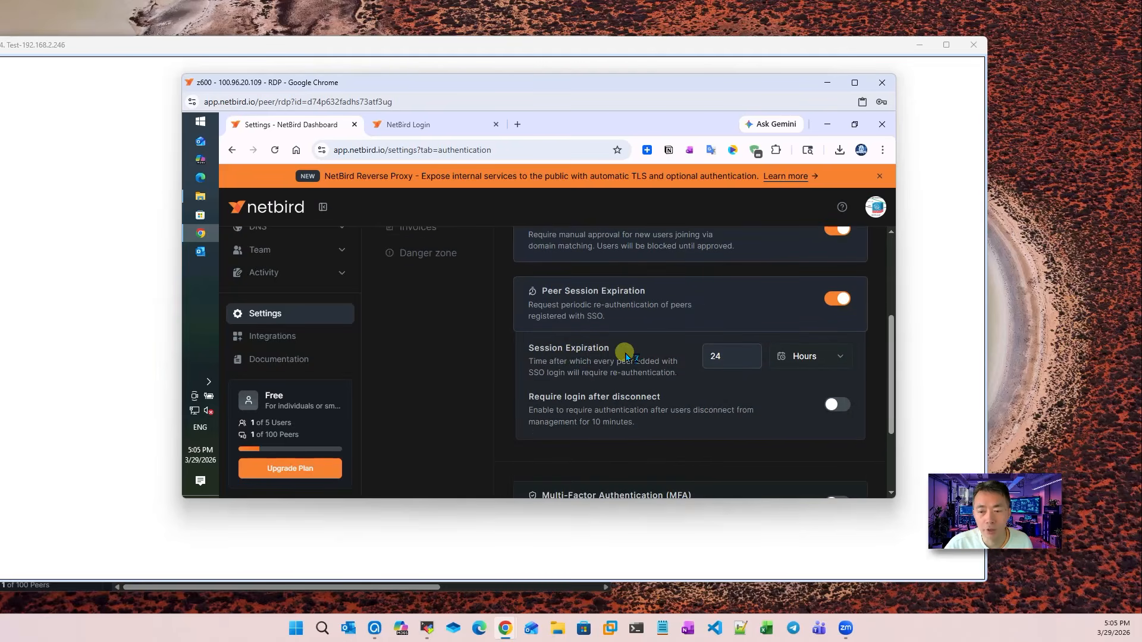
left_click(828, 357)
left_click(829, 363)
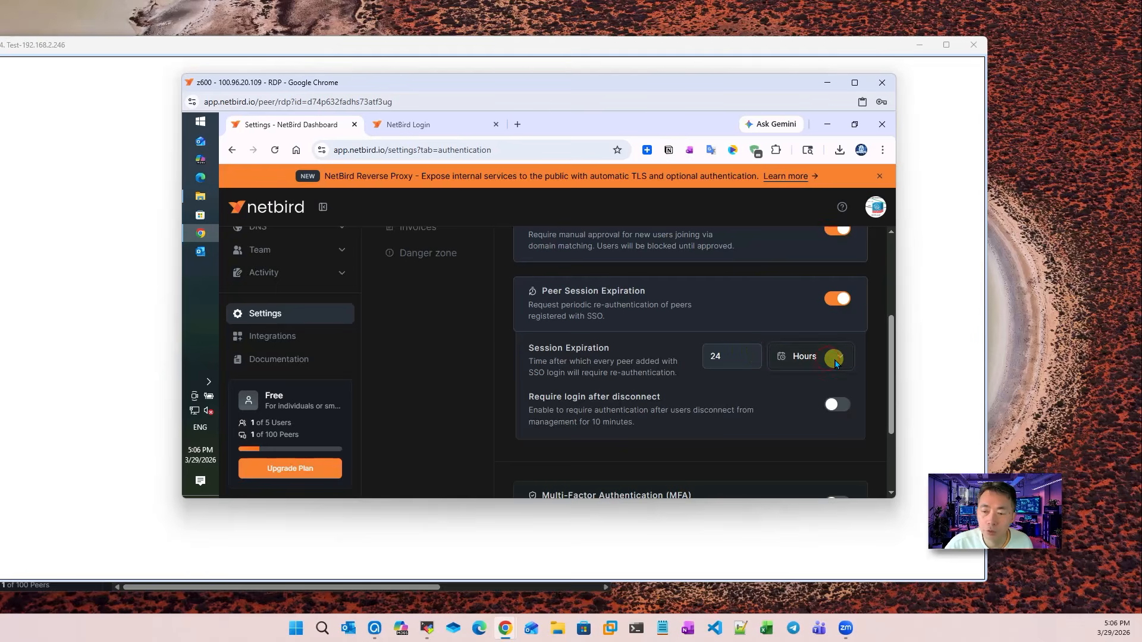
left_click(830, 361)
left_click(814, 383)
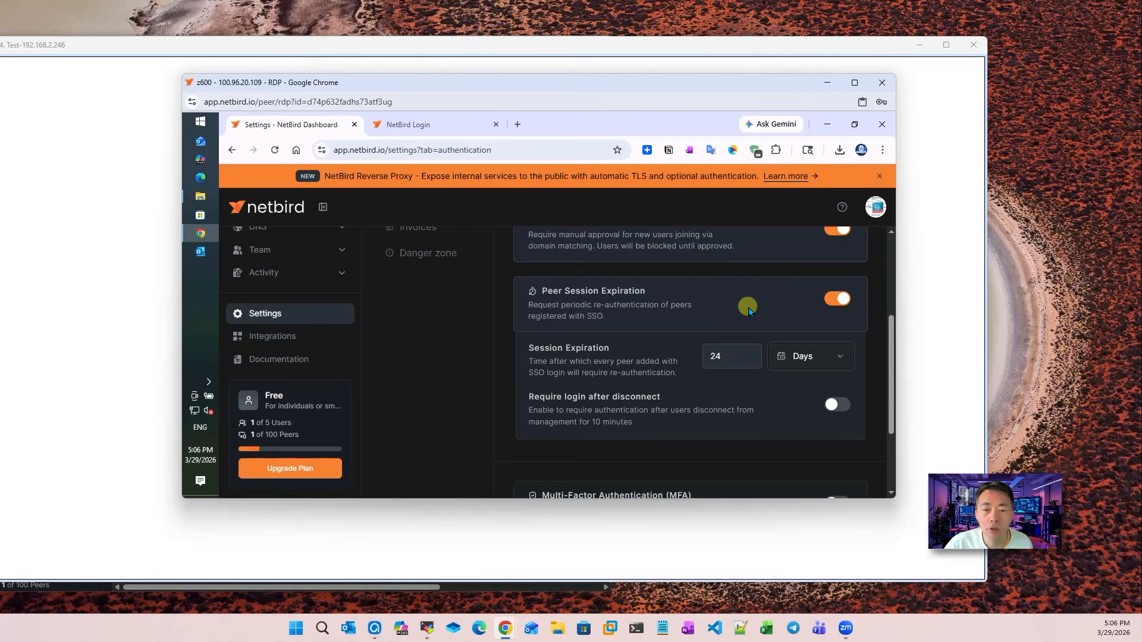
left_click(834, 303)
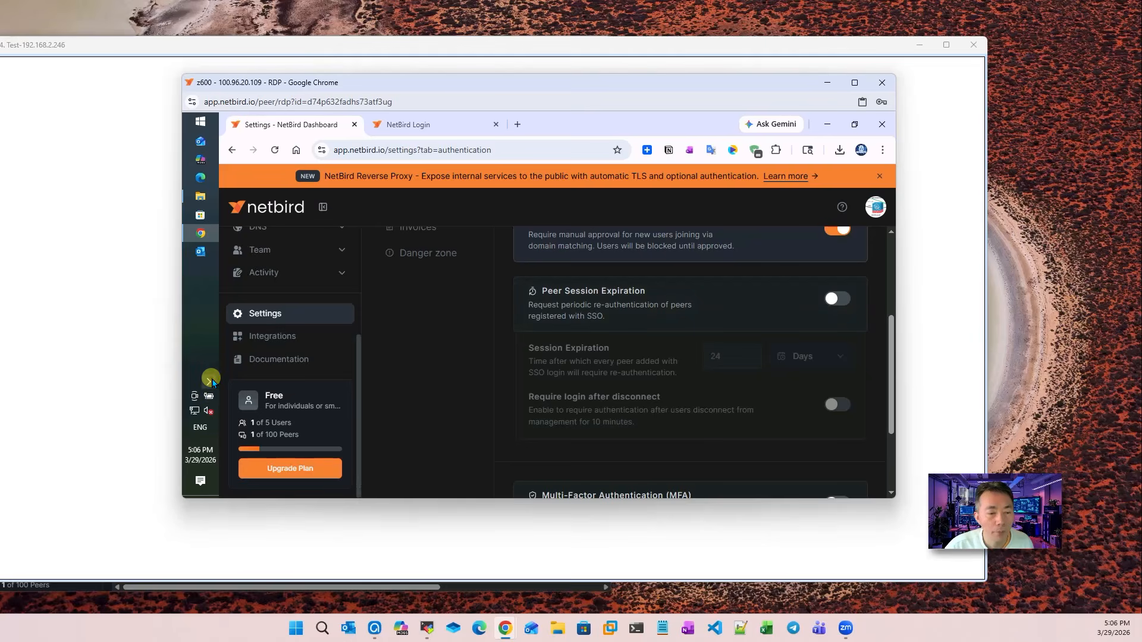
View the NetBird client's connection options on the remote desktop, close them, and return to the start of the authentication settings.
left_click(208, 381)
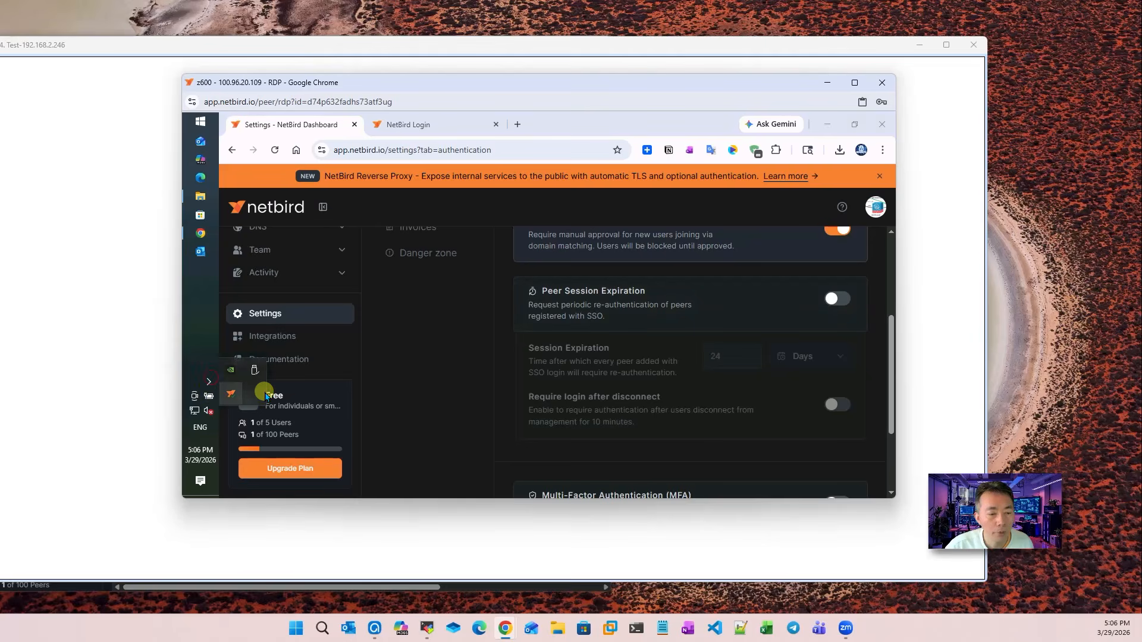
right_click(232, 395)
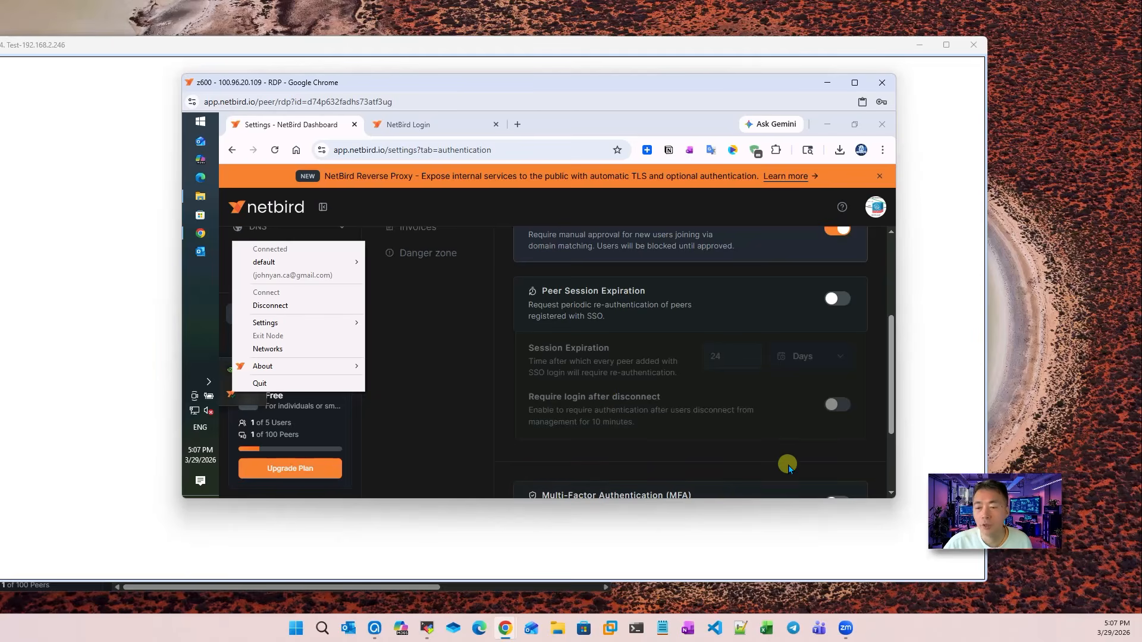
scroll(790, 469, "down", 2)
scroll(790, 468, "up", 4)
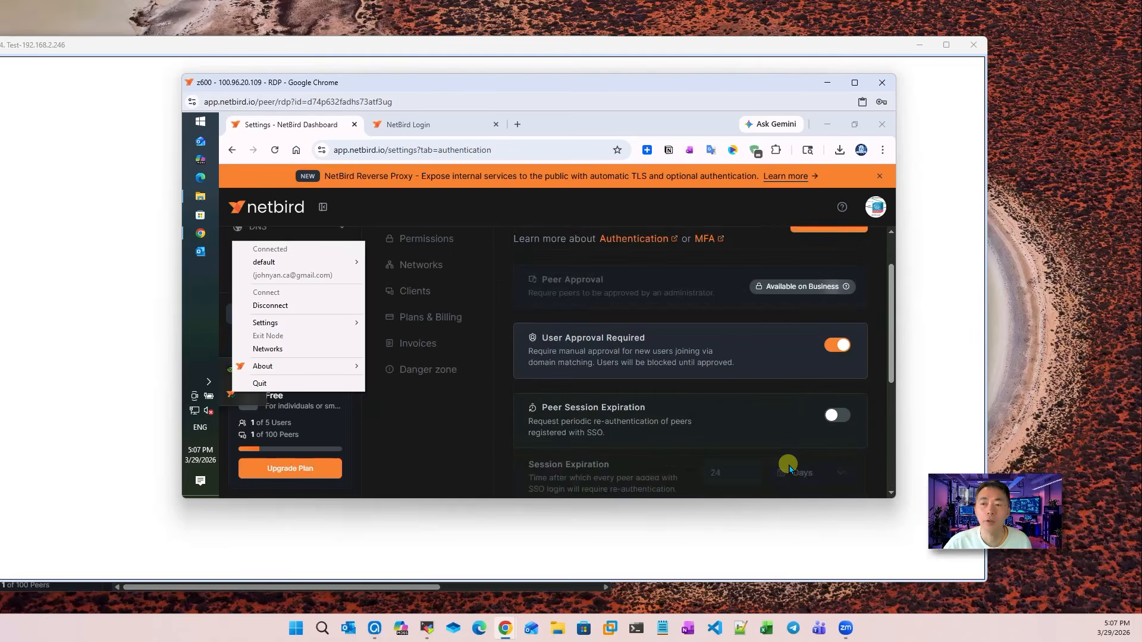
scroll(790, 469, "up", 1)
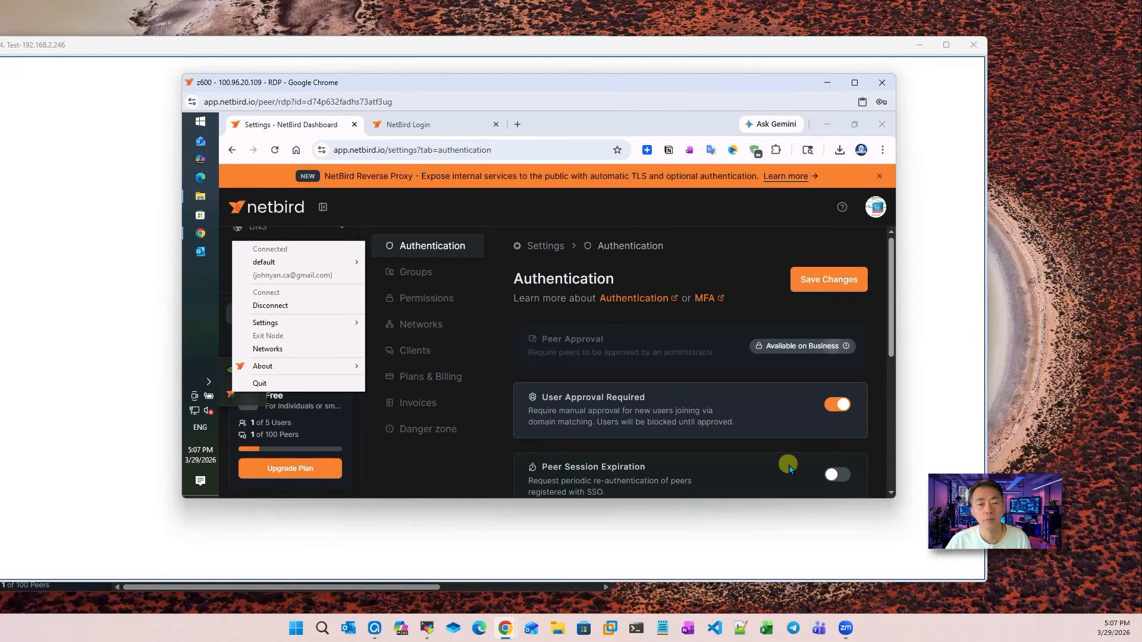
left_click(706, 223)
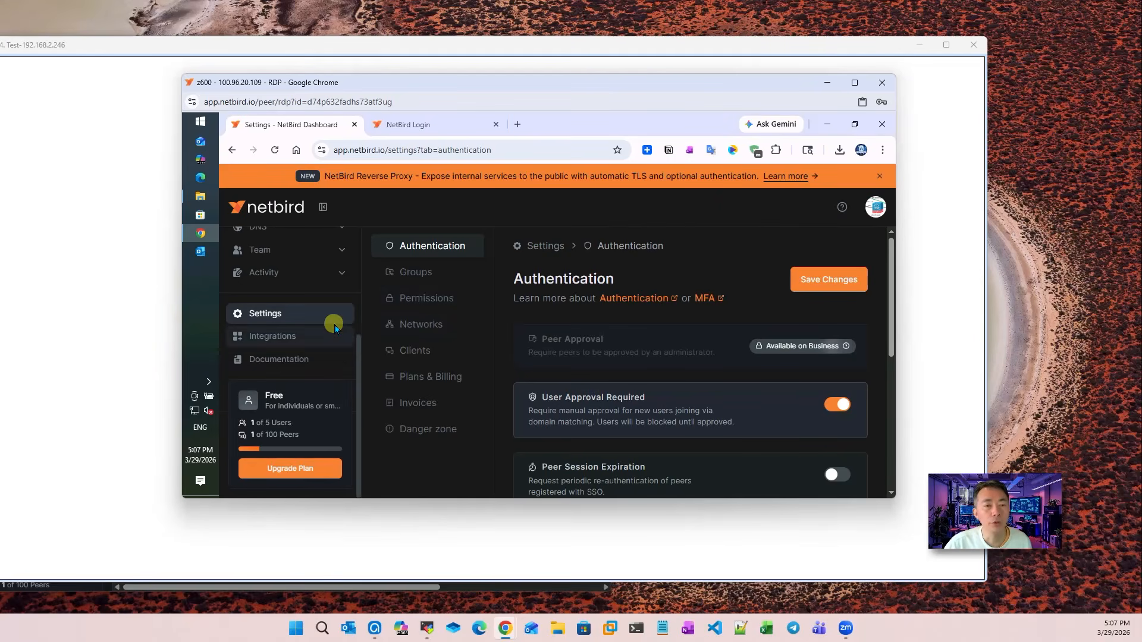
Highlight the NetBird Reverse Proxy announcement text about exposing internal services to the public.
scroll(333, 324, "up", 2)
left_click_drag(324, 177, 546, 183)
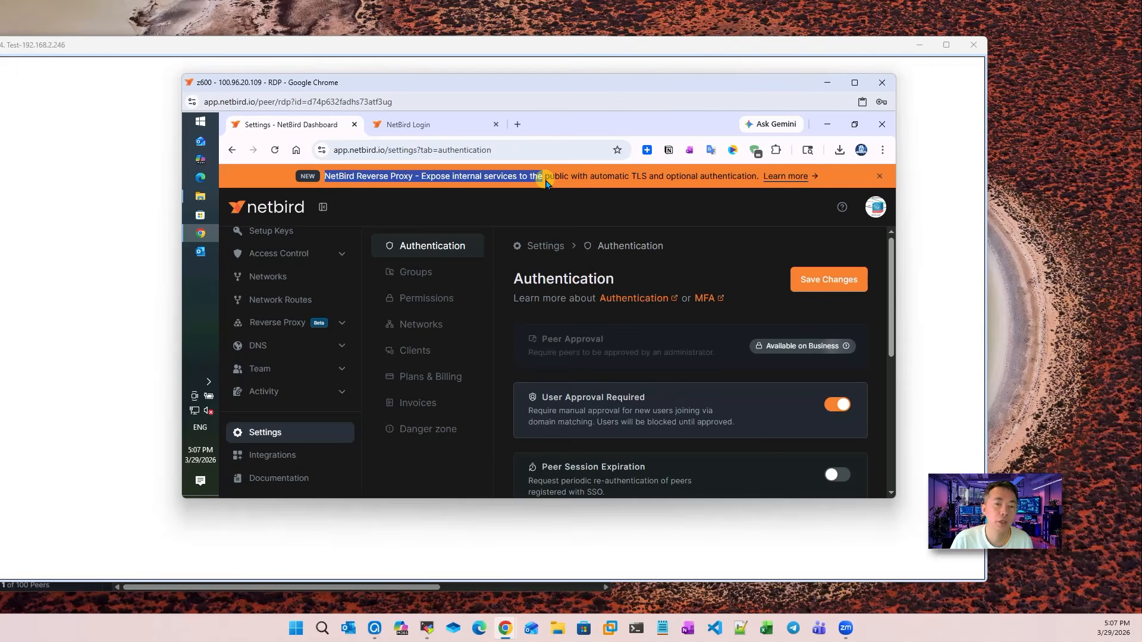